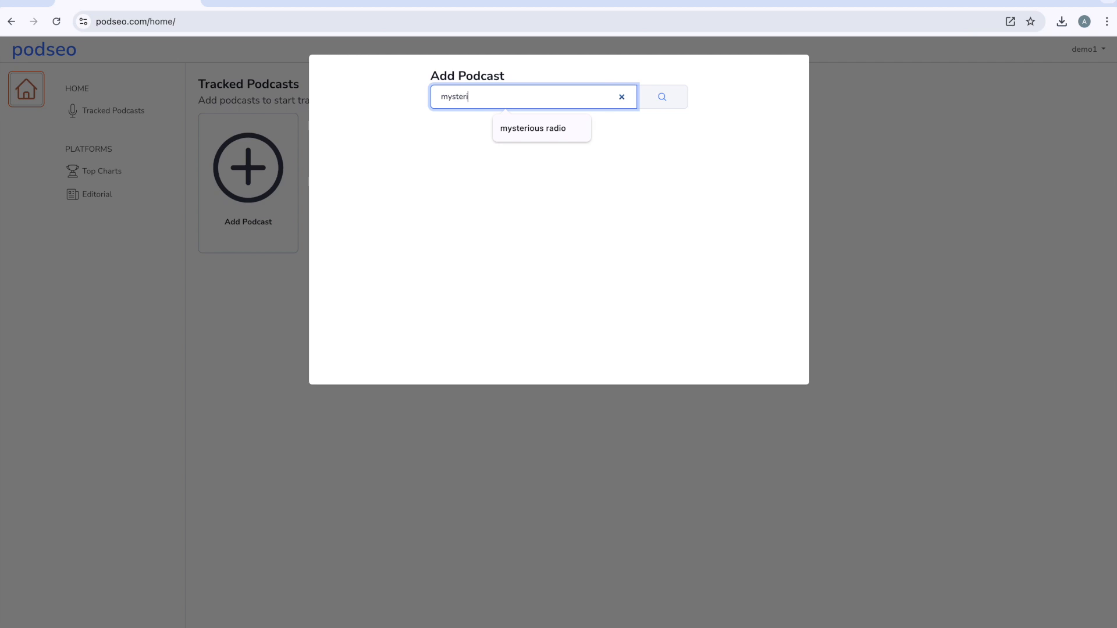
Search for "mysterious radio" and add Mysterious Radio: Paranormal, UFO & Lore Interviews to the tracked podcasts
left_click(554, 128)
left_click(667, 96)
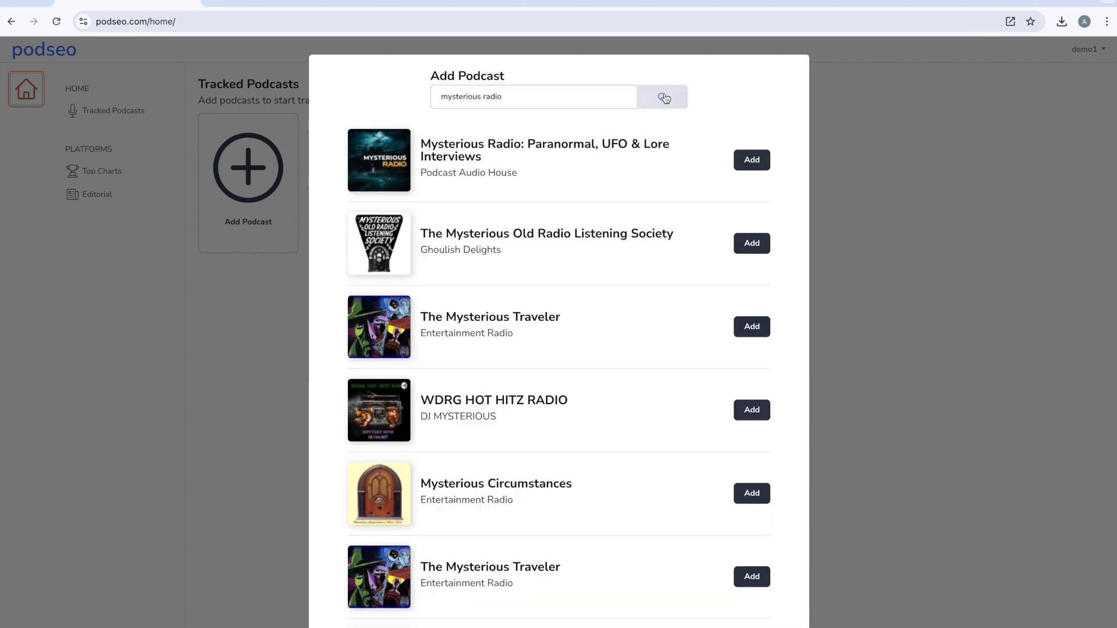
left_click(748, 160)
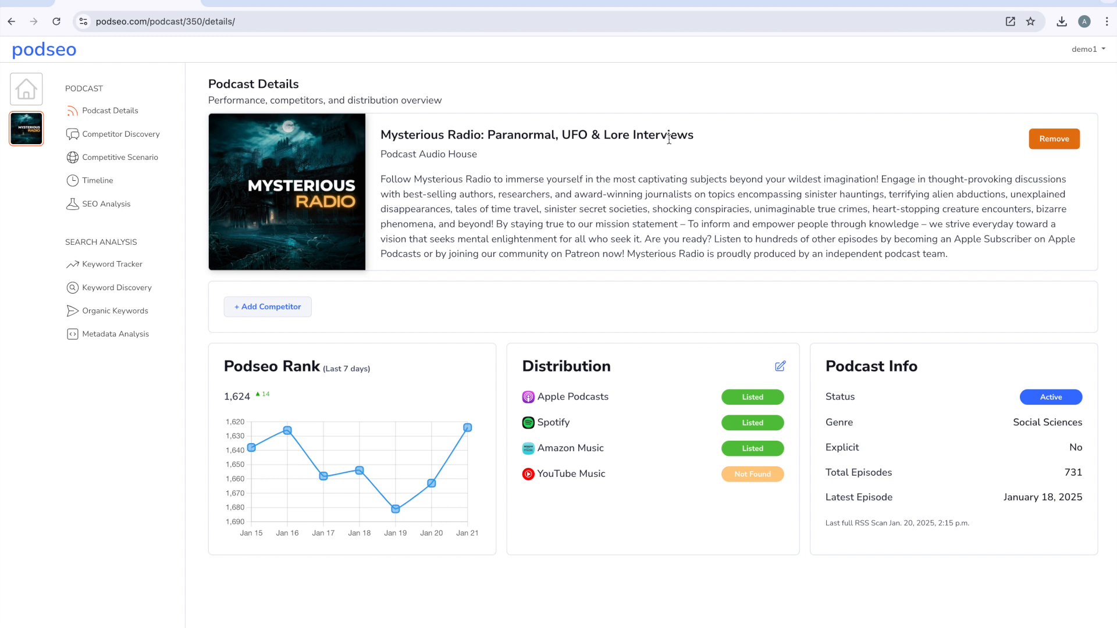
Review the podcast's details and its distribution status on Apple Podcasts, Spotify and Amazon Music
left_click_drag(204, 78, 333, 89)
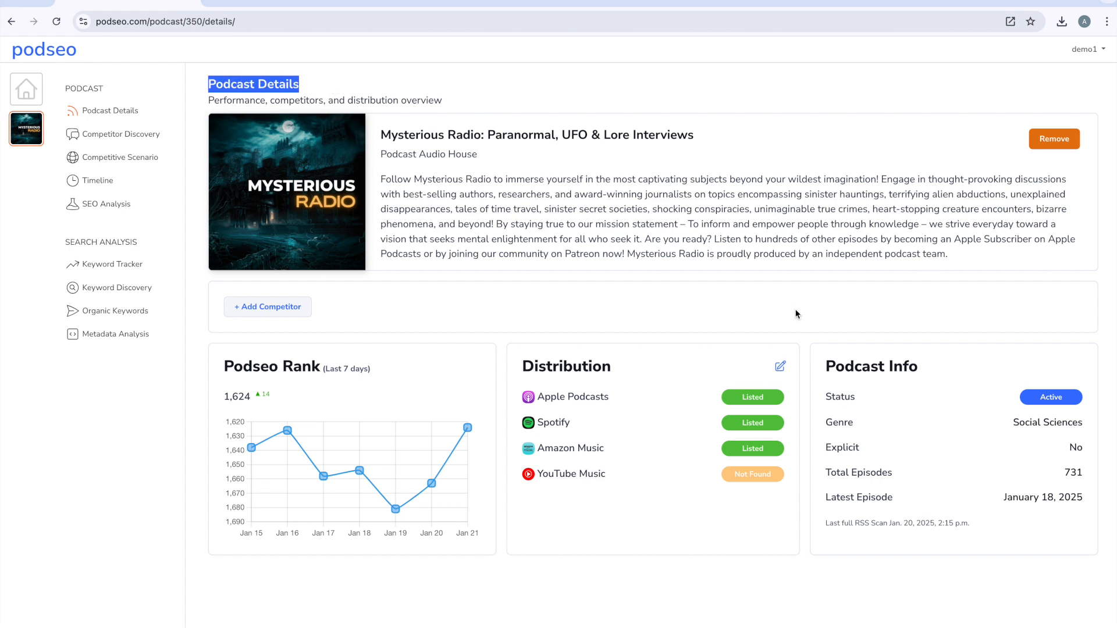
left_click(853, 319)
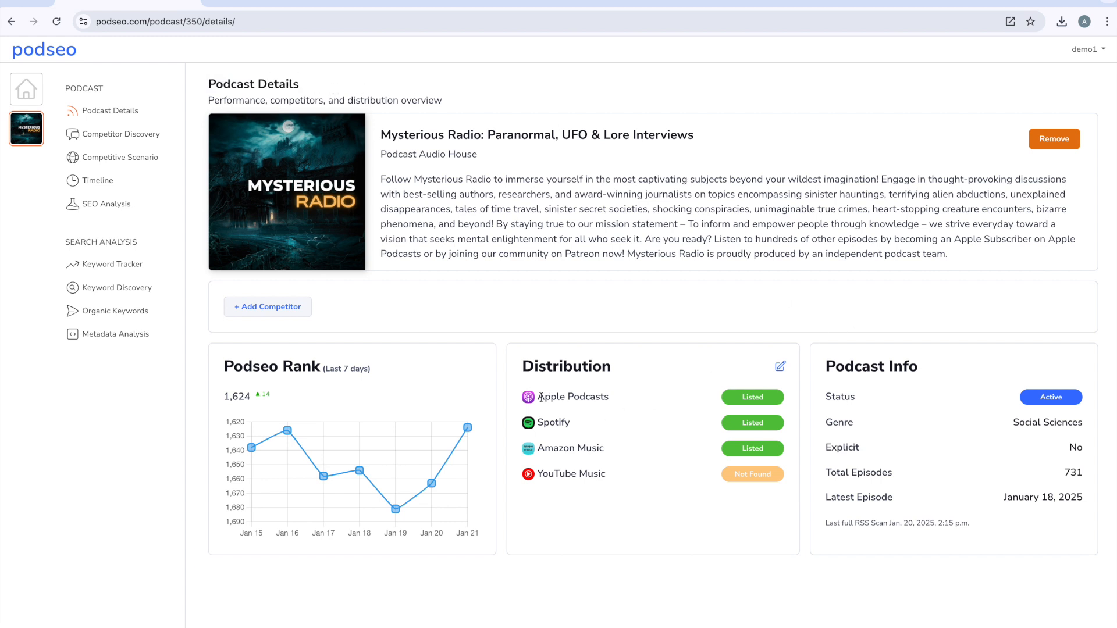
left_click_drag(529, 366, 626, 370)
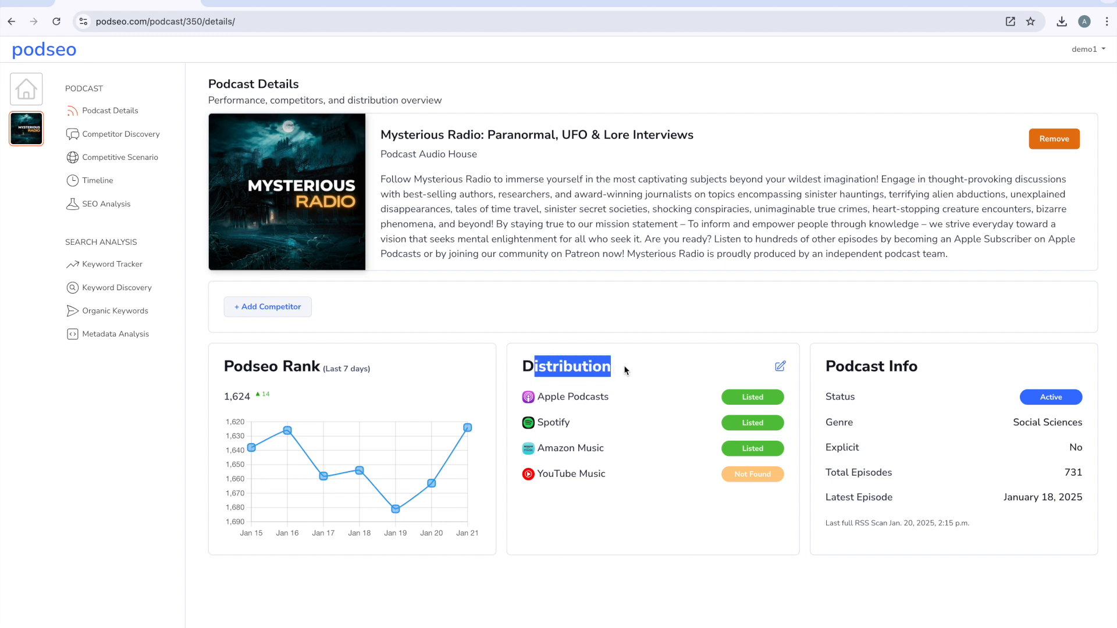
triple_click(597, 399)
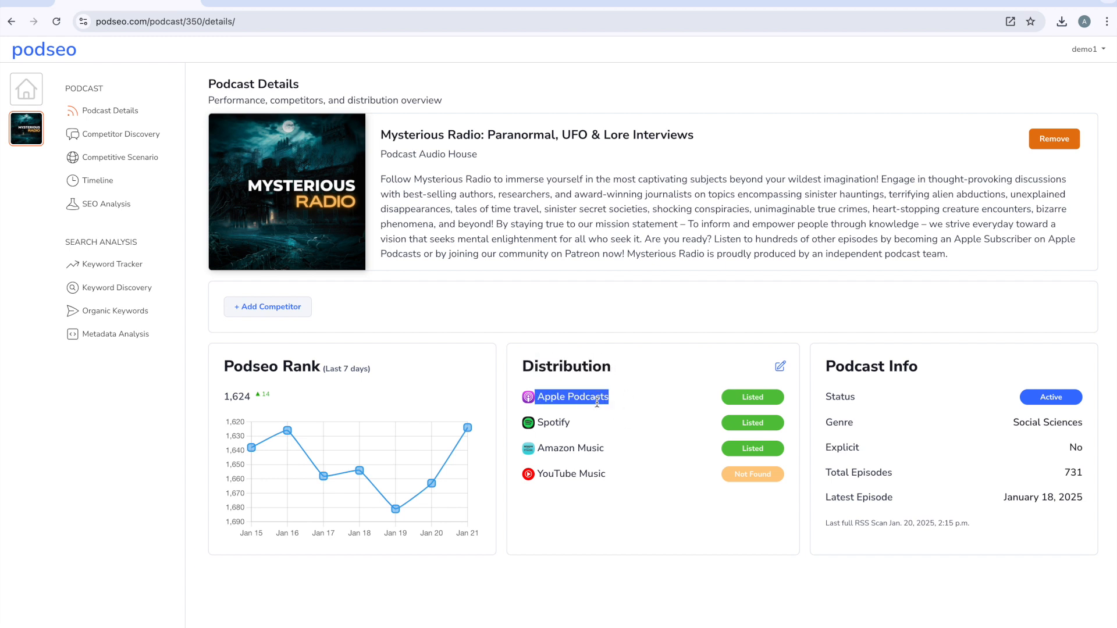
triple_click(553, 424)
triple_click(570, 450)
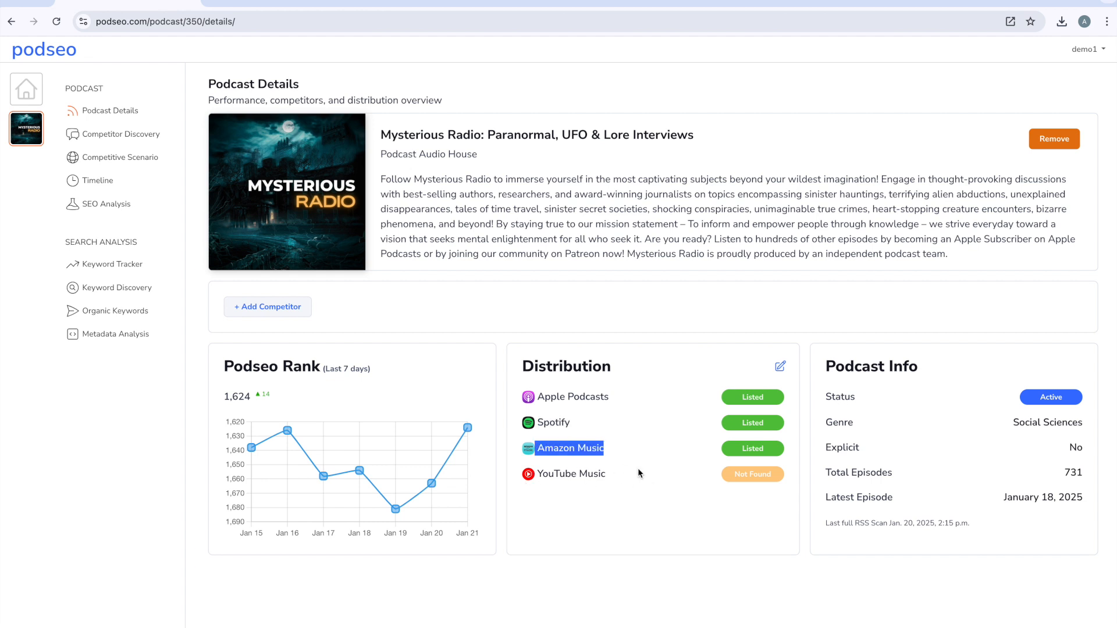
left_click(569, 554)
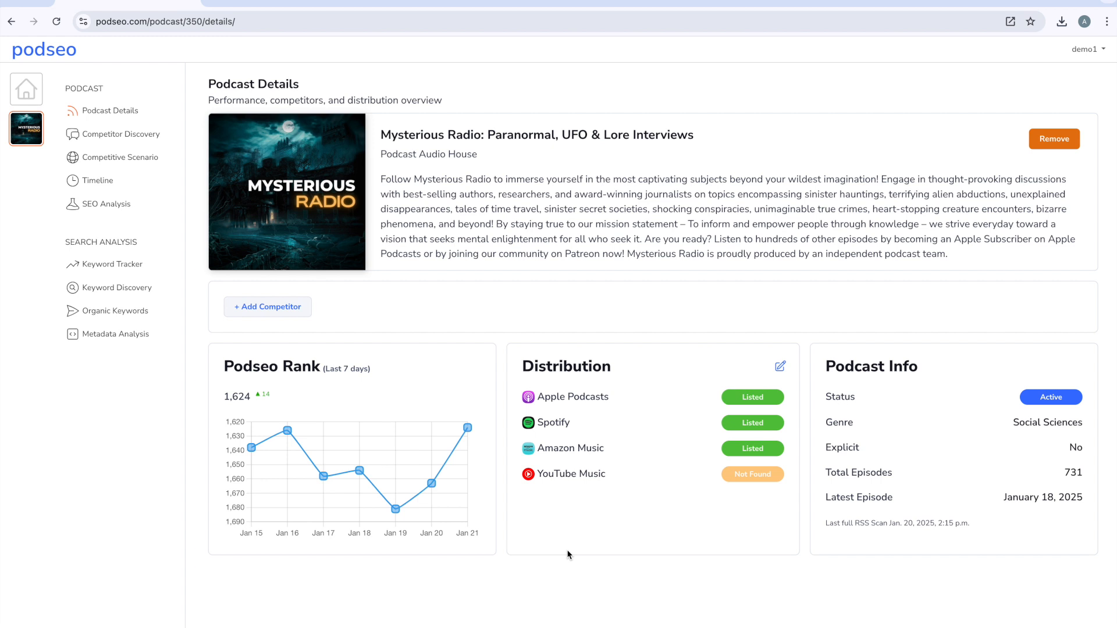
Review the podcast info, including total episodes and latest episode, and the daily points of the seven-day Podseo Rank chart
double_click(828, 400)
triple_click(849, 471)
triple_click(858, 498)
left_click_drag(224, 367, 410, 372)
left_click(415, 373)
mouse_move(443, 429)
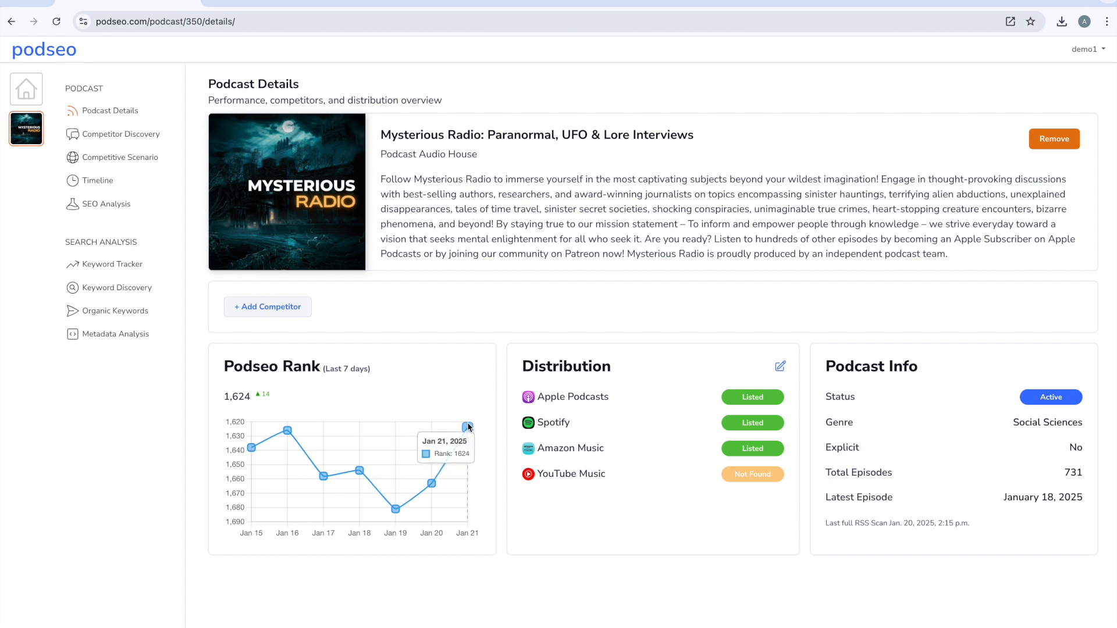
mouse_move(401, 434)
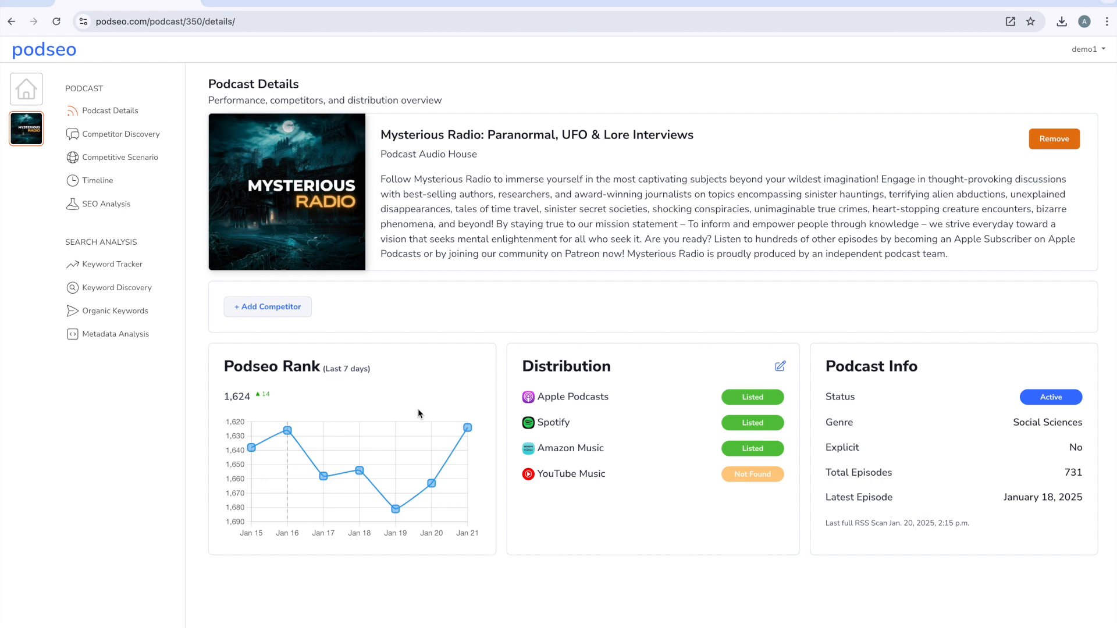
Track the organic keywords "lore exploration" and "mysterious radio", and check the platform rankings for "mysterious"
left_click(110, 308)
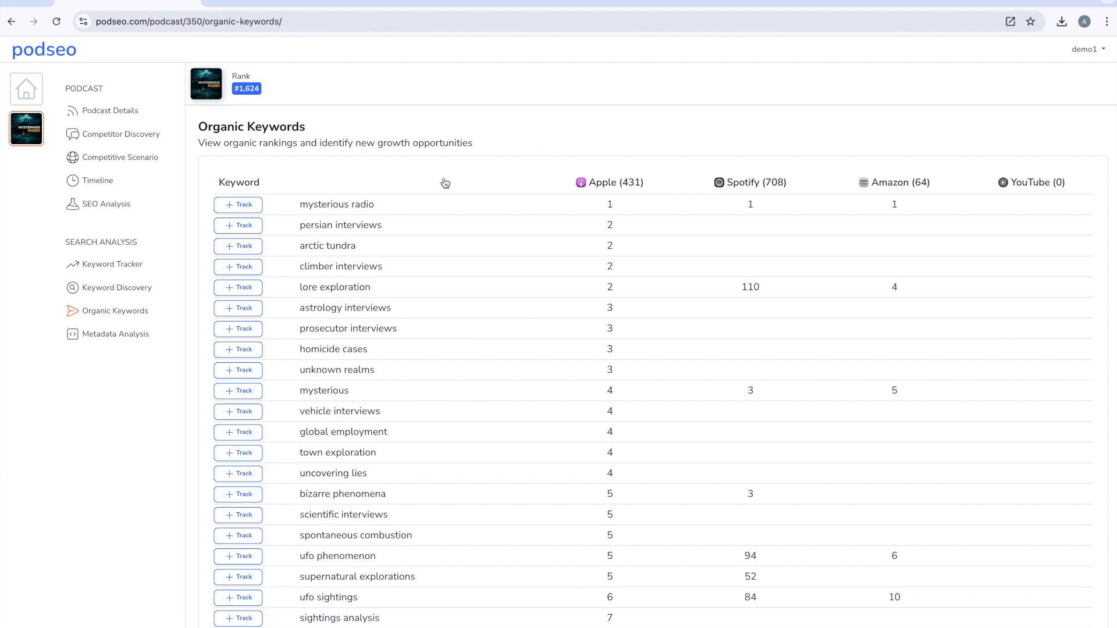
left_click_drag(300, 205, 412, 207)
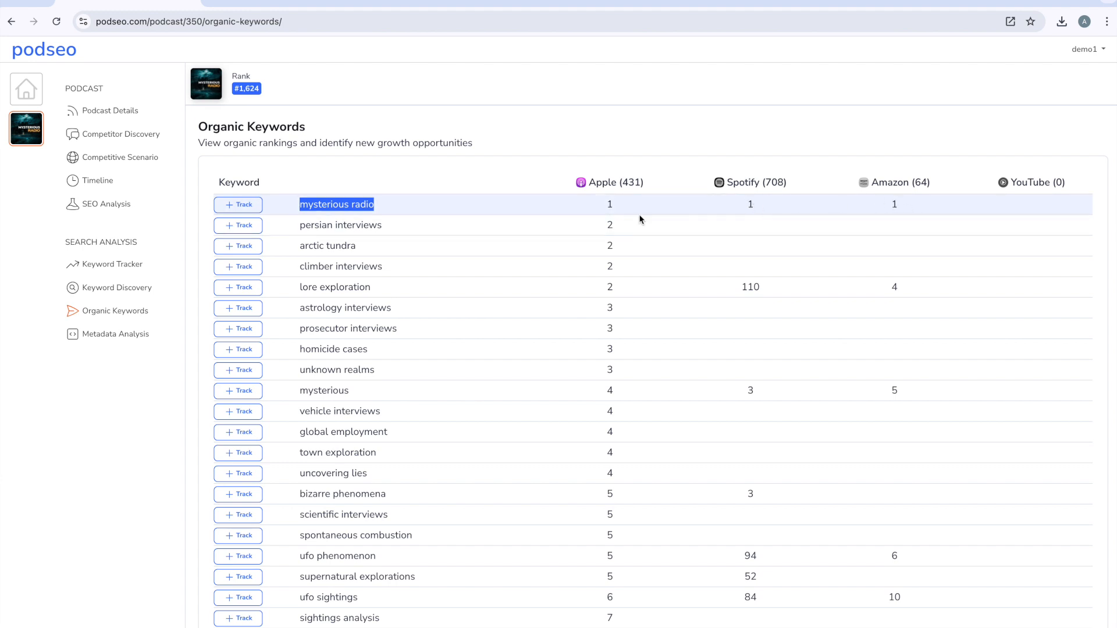
left_click_drag(299, 288, 400, 286)
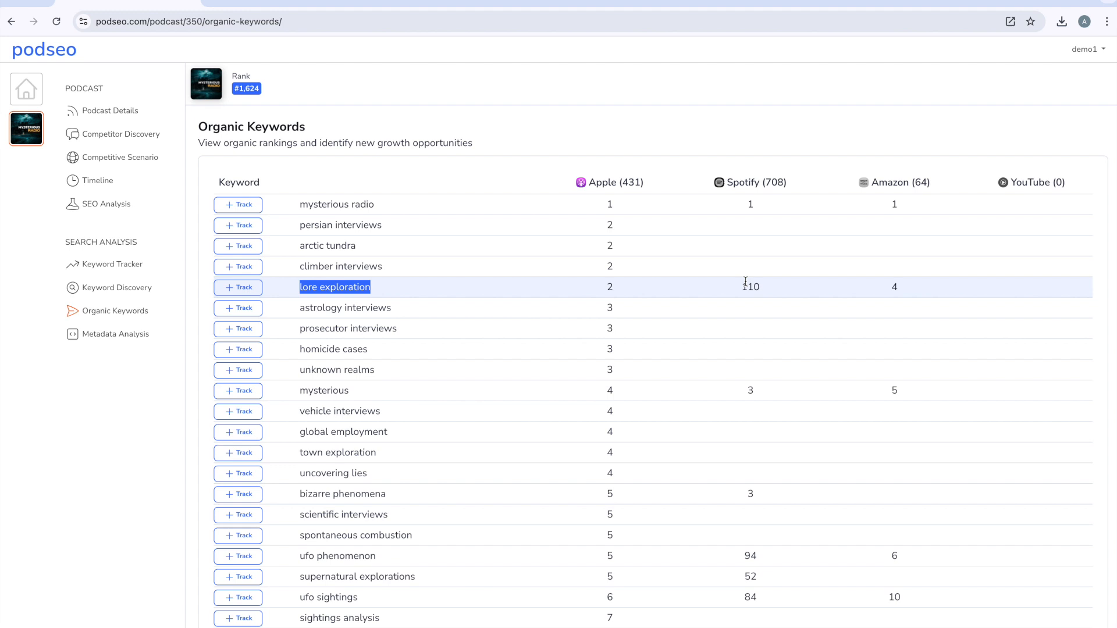
left_click(243, 289)
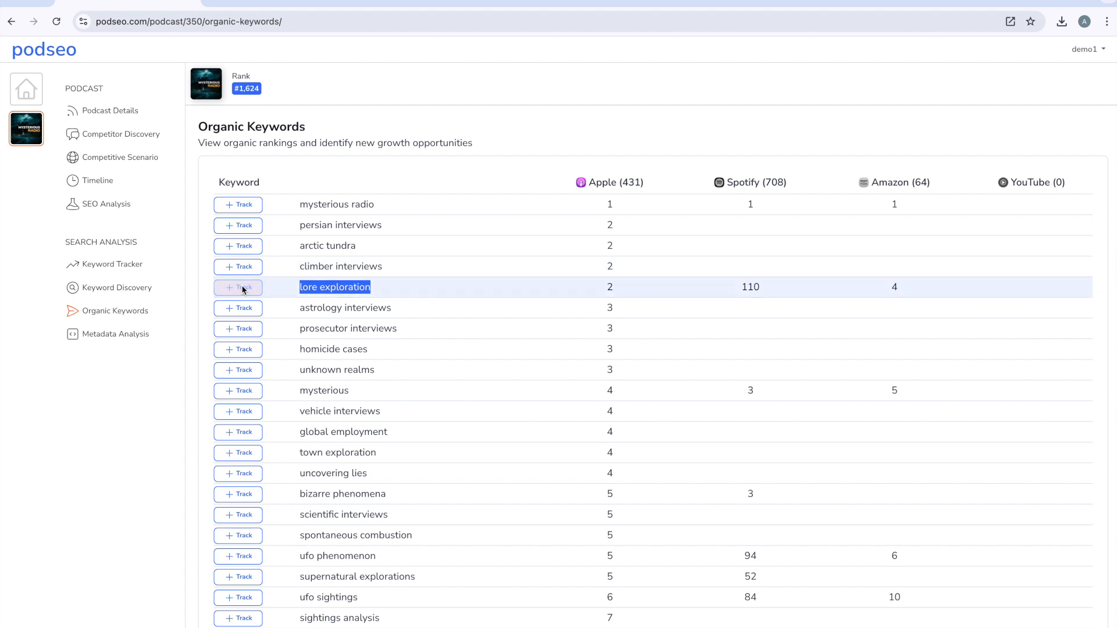
left_click(245, 205)
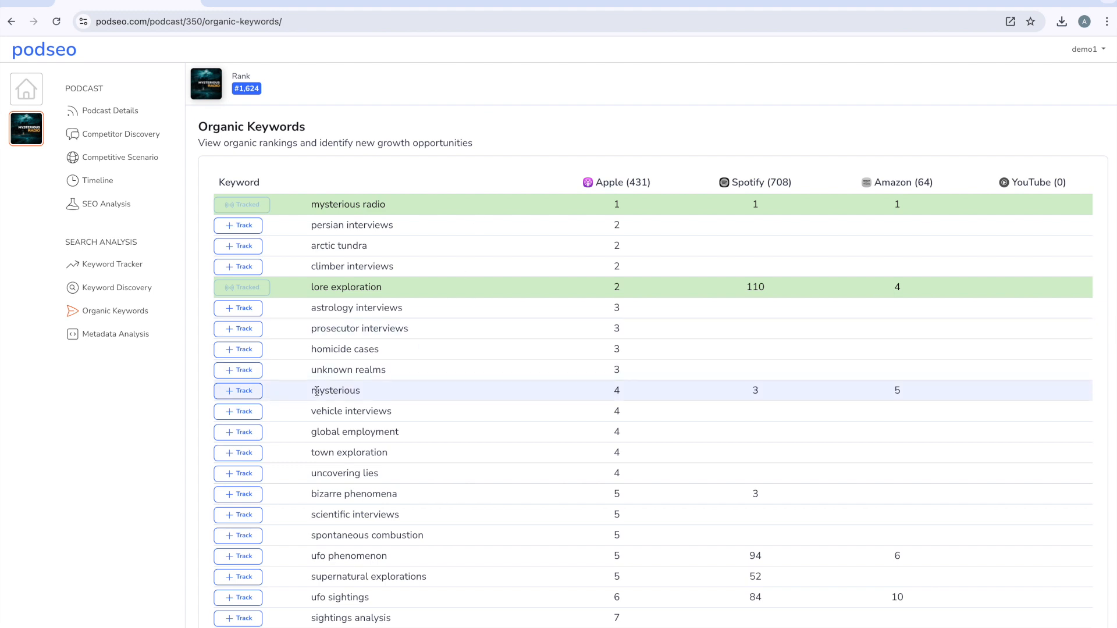
left_click_drag(310, 391, 375, 395)
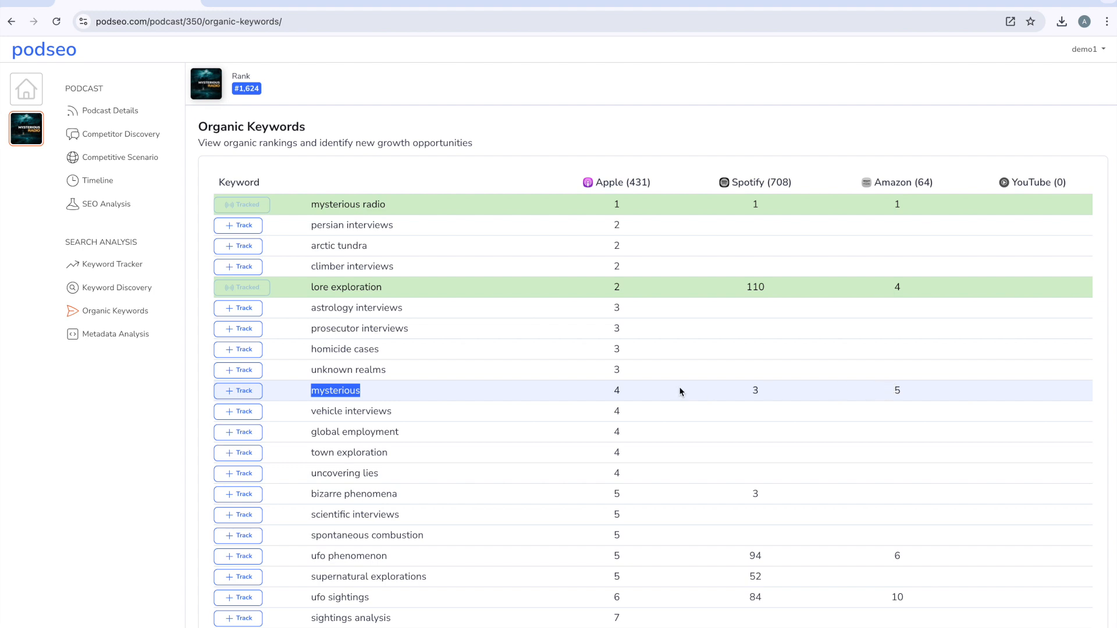
Track "mysterious" from the AI keyword suggestions in Keyword Discovery and look through the remaining suggestions
left_click(115, 293)
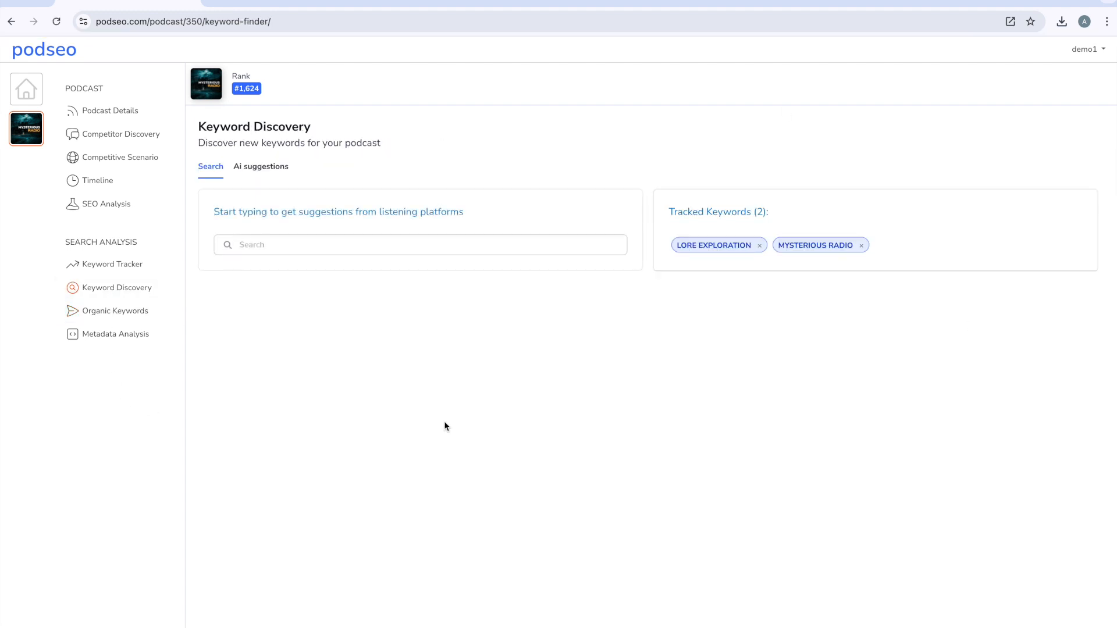
left_click(265, 168)
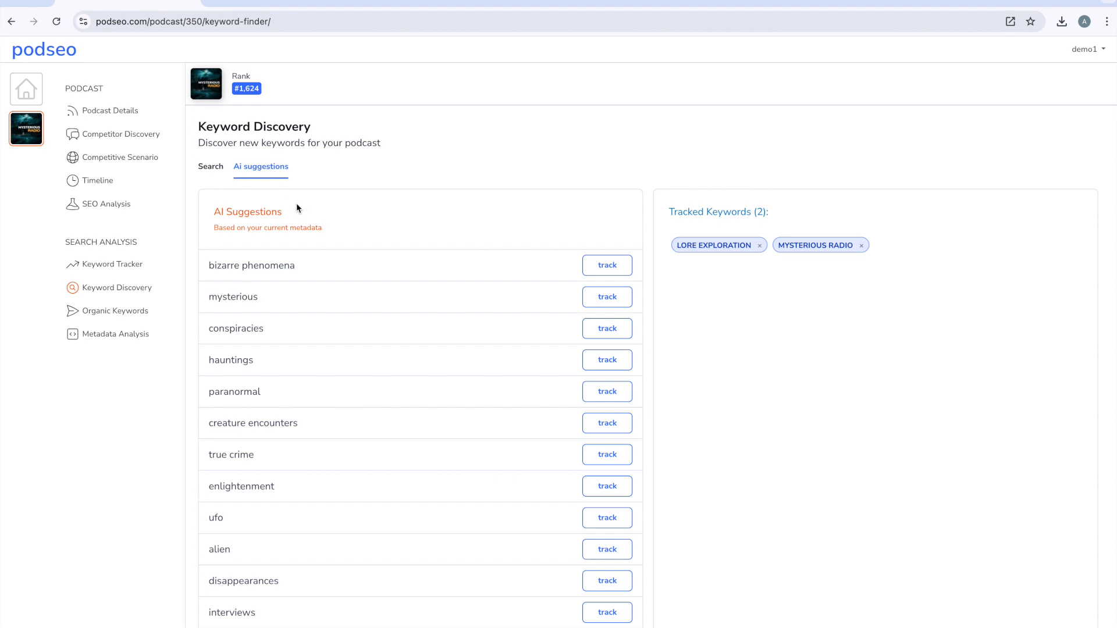
left_click(601, 300)
scroll(527, 365, "down", 1)
scroll(526, 365, "down", 3)
scroll(526, 365, "up", 3)
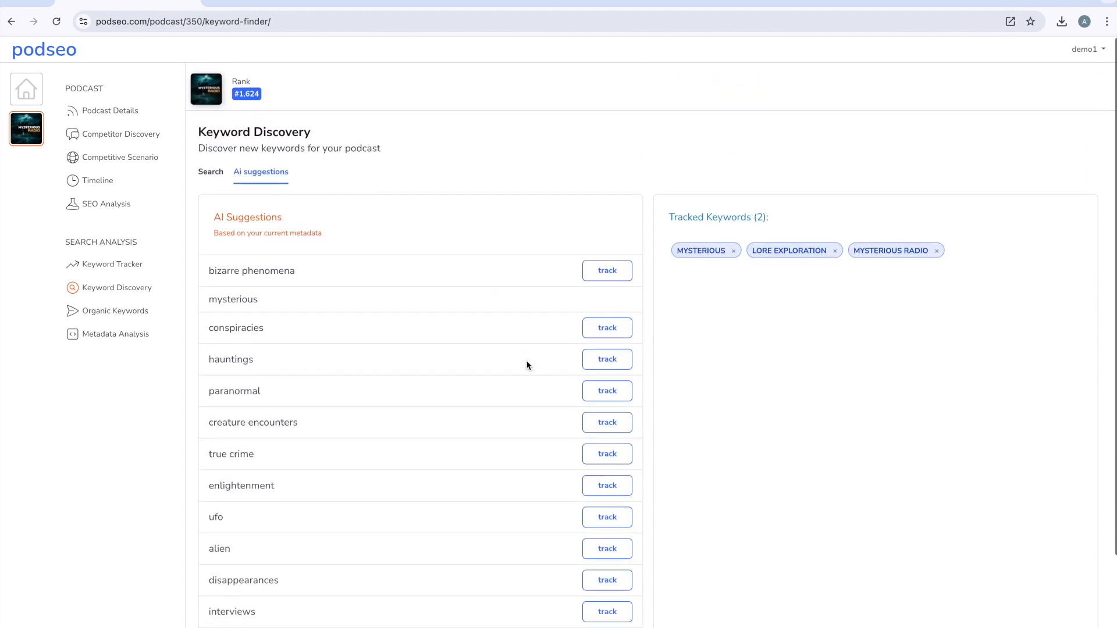
Search the listening platform suggestions for "paranormal" and "unexplained" and track both exact keywords
left_click(206, 171)
left_click(284, 247)
type("paranormal")
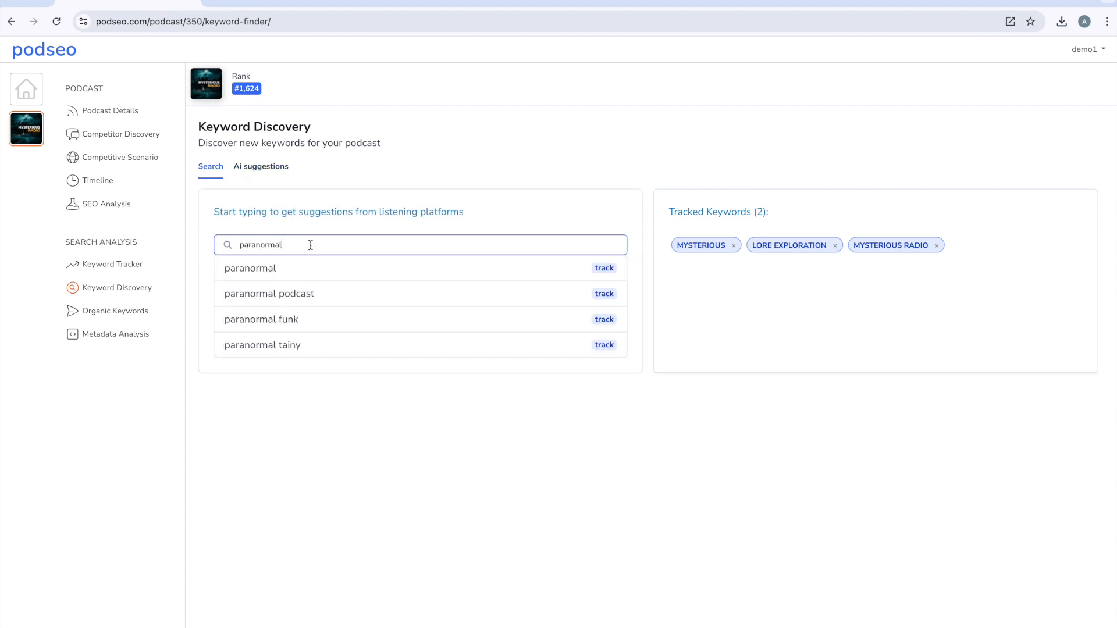
left_click(604, 267)
double_click(256, 247)
type("unexplained")
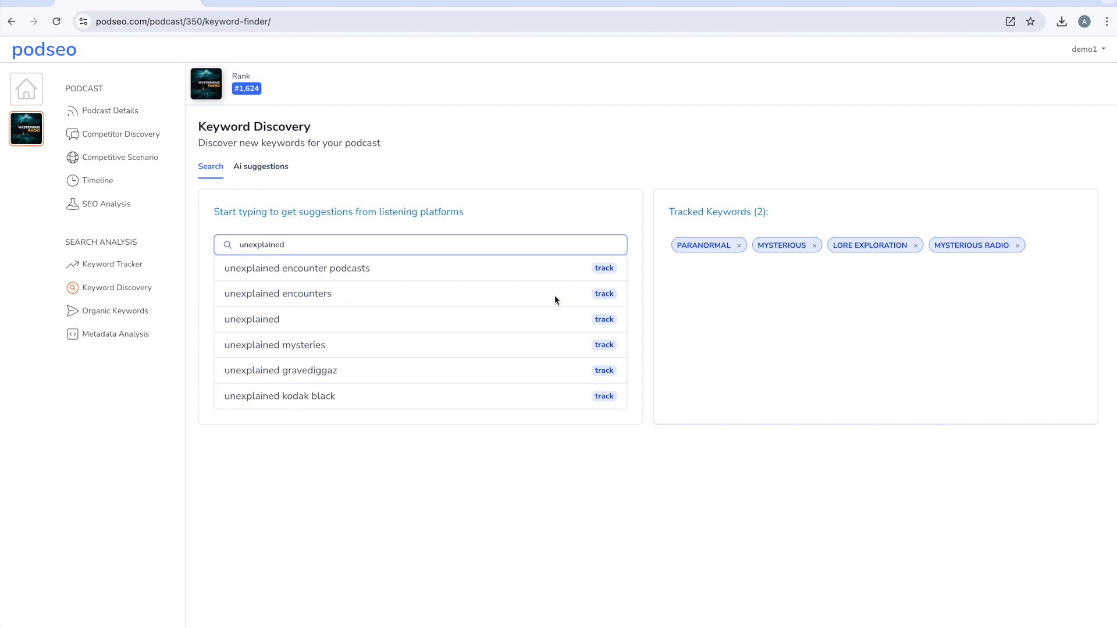
left_click(604, 319)
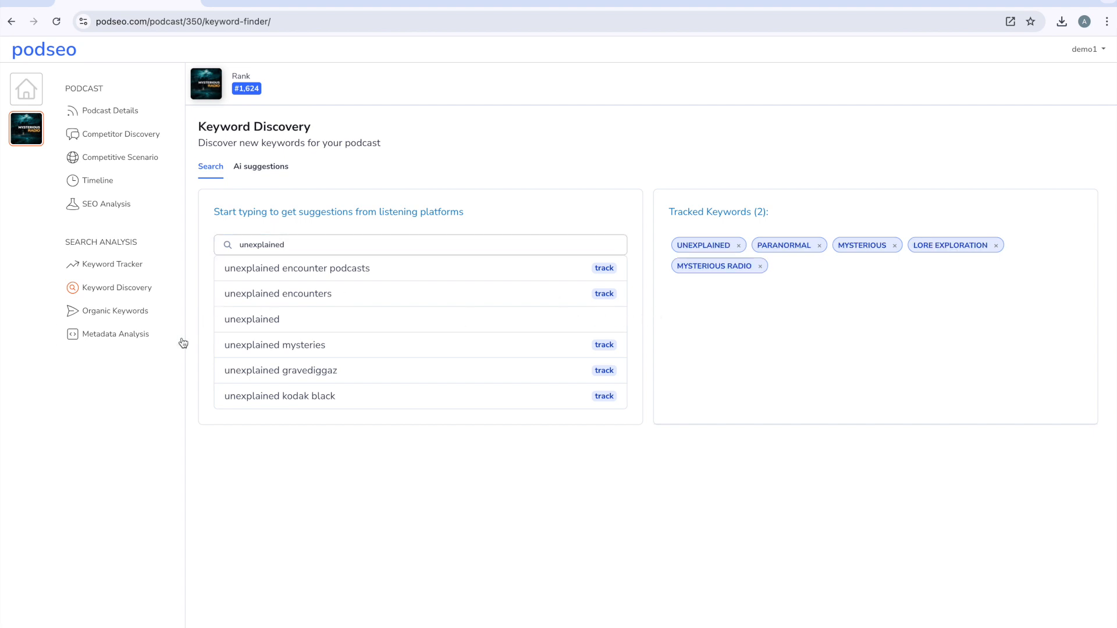
Examine how the tracked keywords match the podcast's metadata, especially the description and episode description occurrences of "unexplained"
left_click(132, 335)
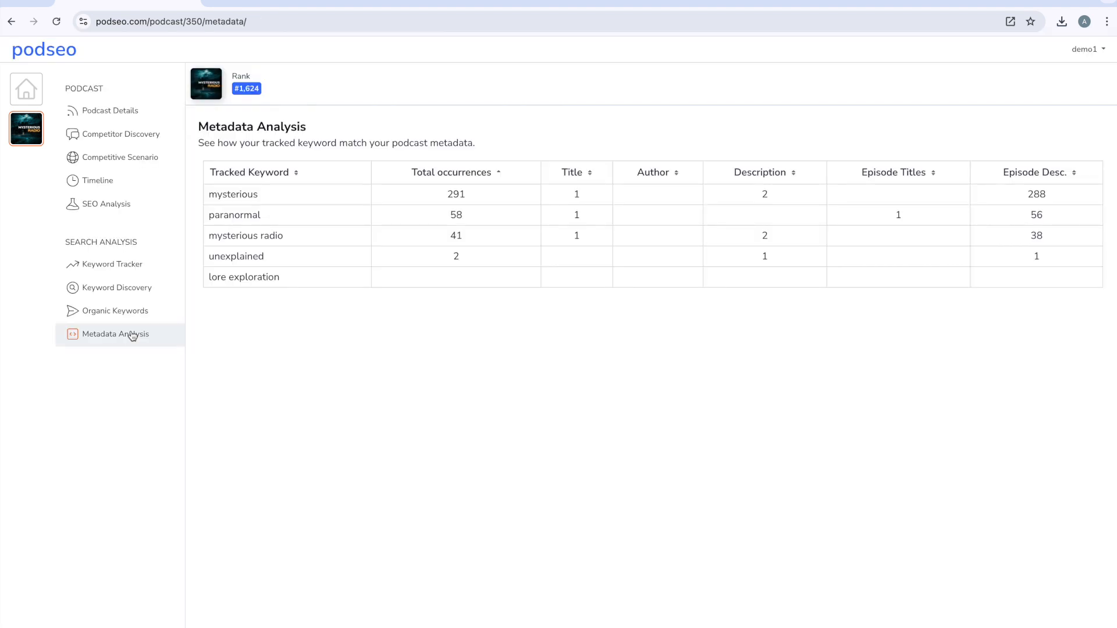
left_click_drag(1055, 201, 778, 212)
left_click(386, 361)
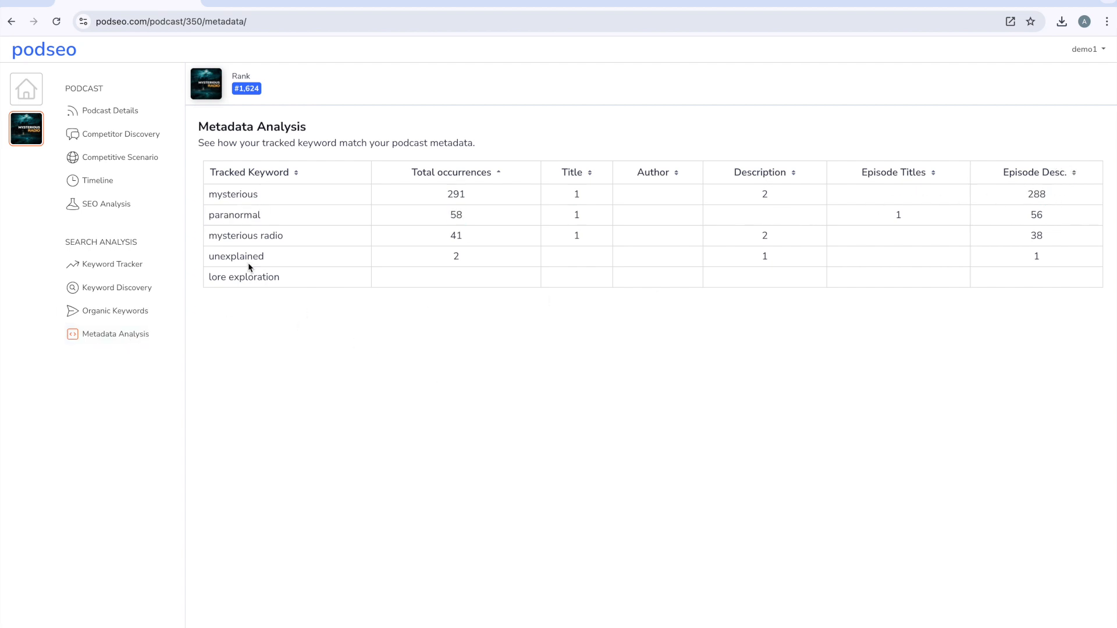
double_click(245, 255)
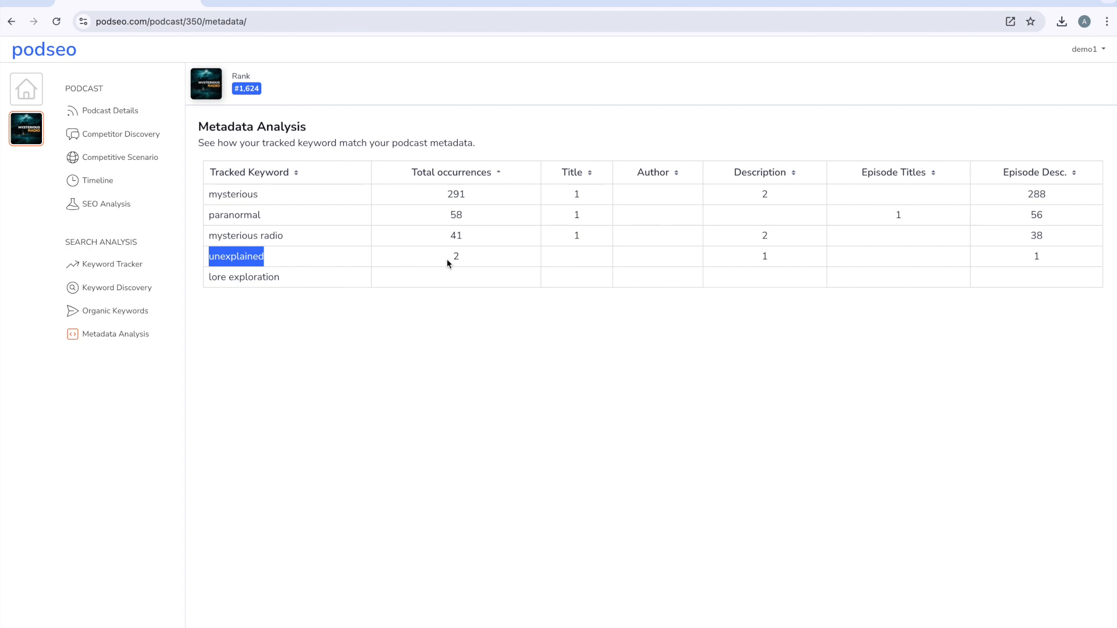
double_click(767, 254)
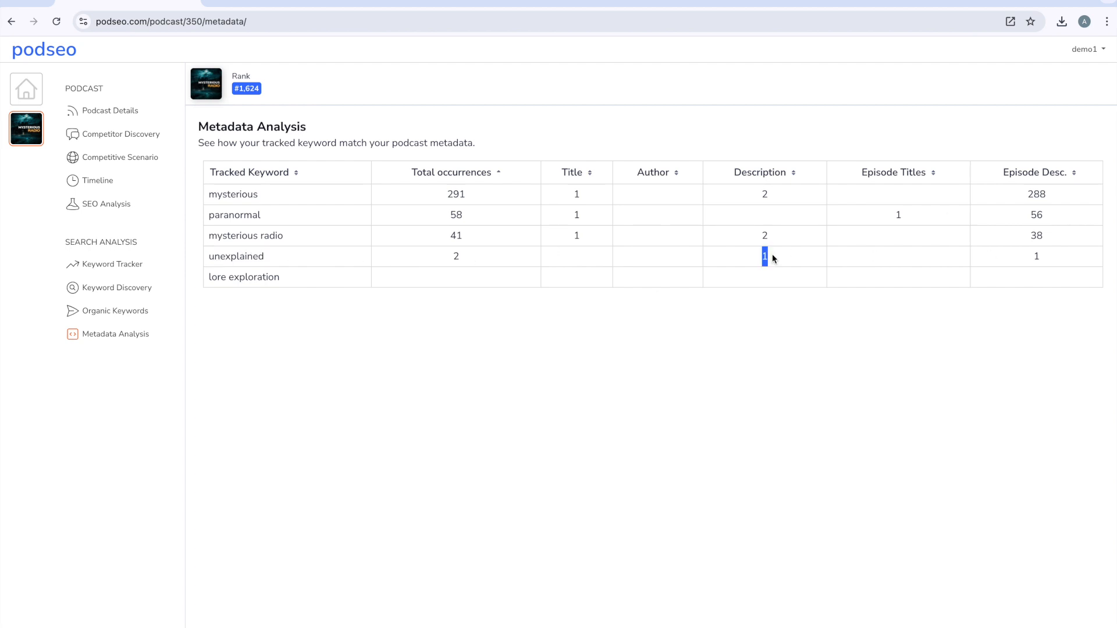
double_click(1037, 256)
left_click(718, 378)
Plot the Apple Podcasts rank of "lore exploration" on the Keyword Tracker chart
left_click(118, 264)
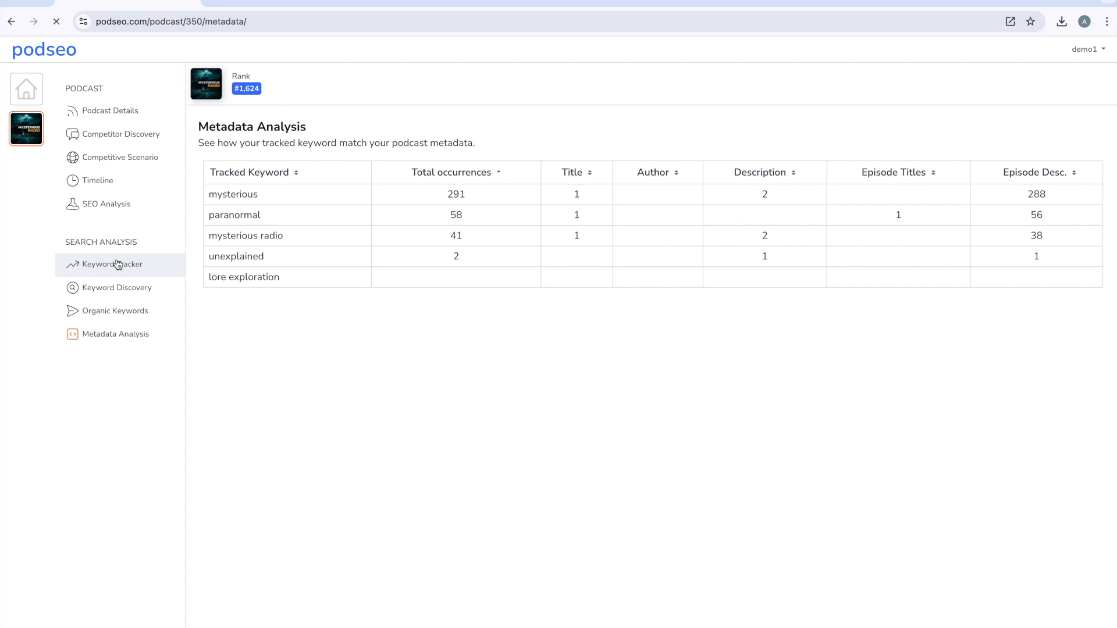
left_click(353, 91)
left_click(353, 92)
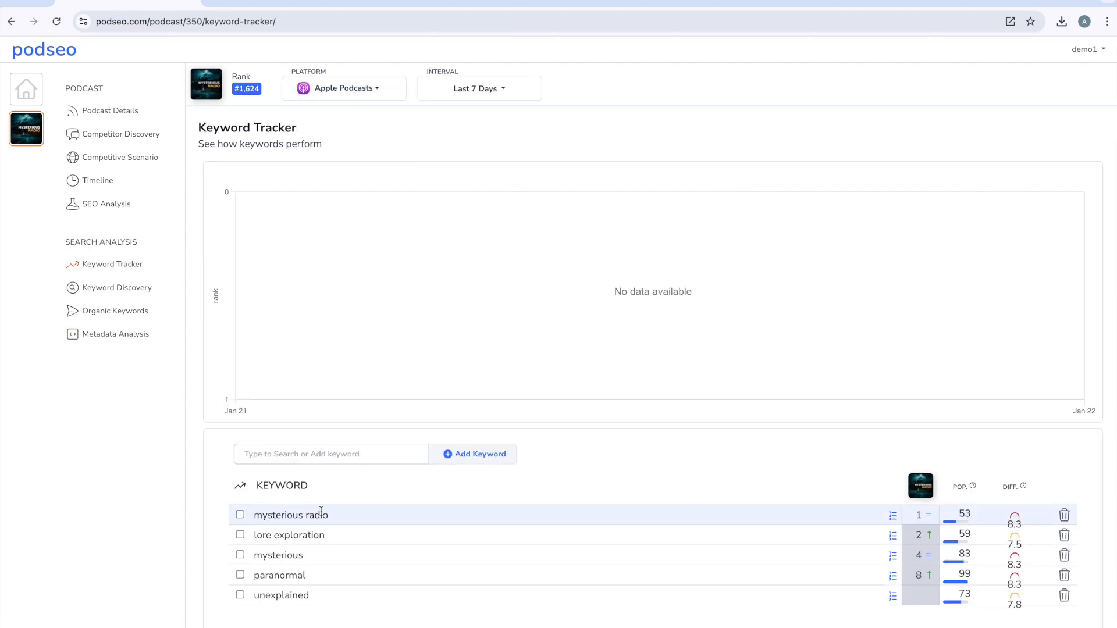
left_click(239, 535)
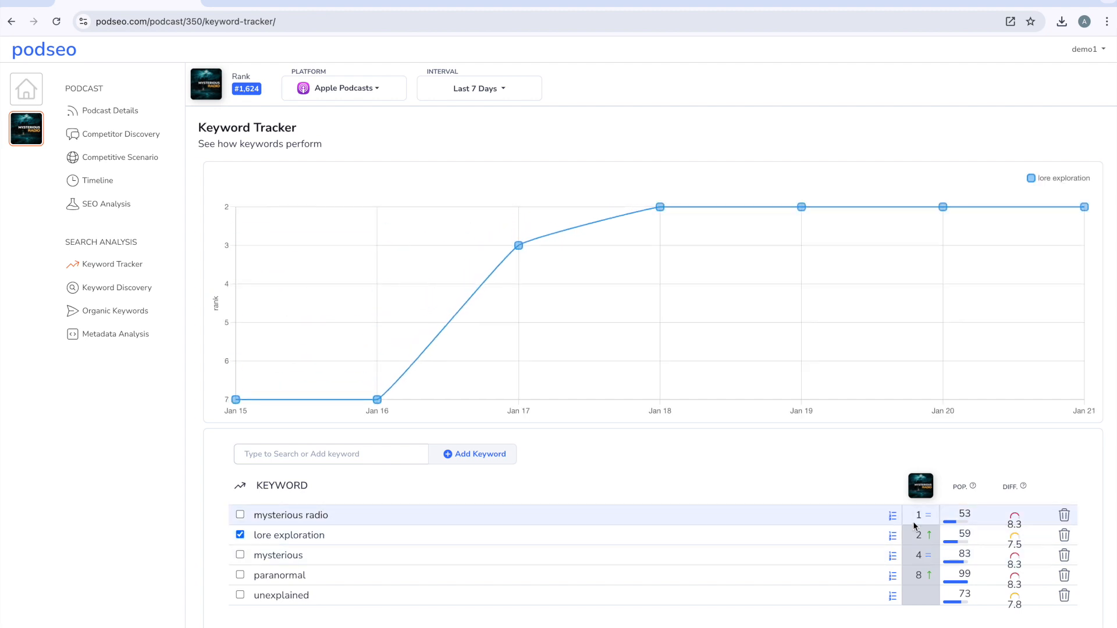
Check the popularity and difficulty scores of "lore exploration", their definitions, and the keyword's top 50 podcasts
double_click(964, 534)
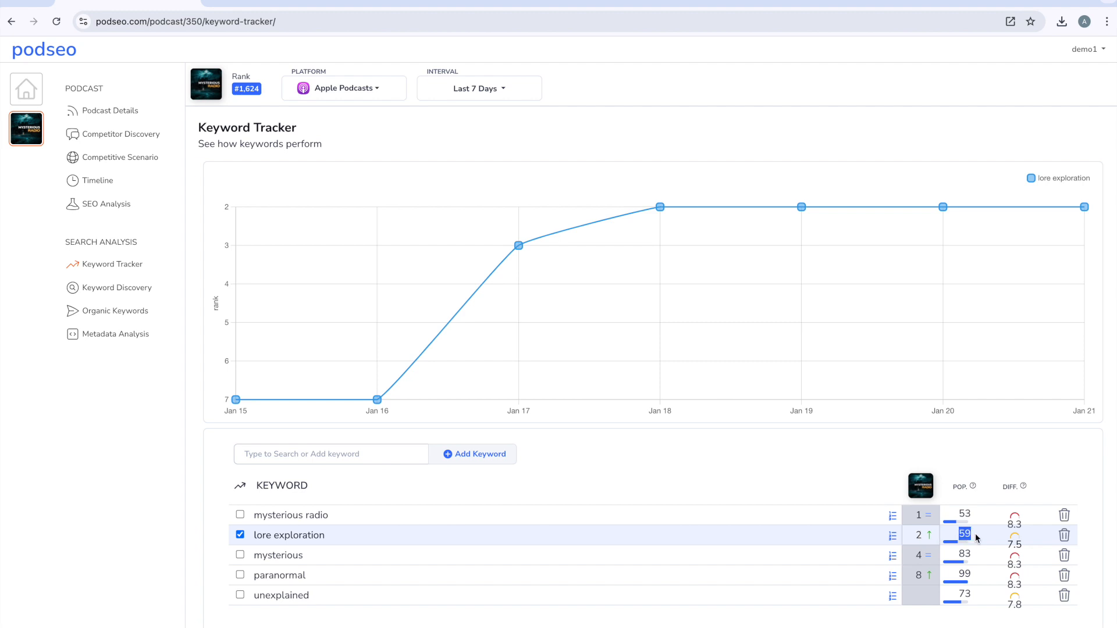
left_click(1024, 545)
double_click(1020, 544)
mouse_move(973, 489)
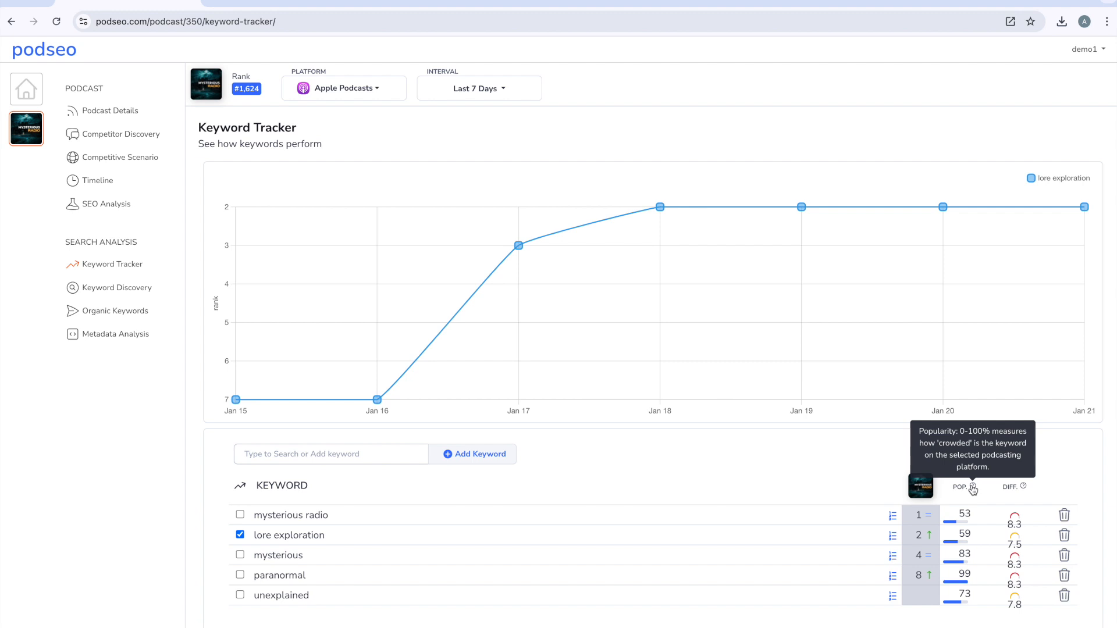
mouse_move(1024, 489)
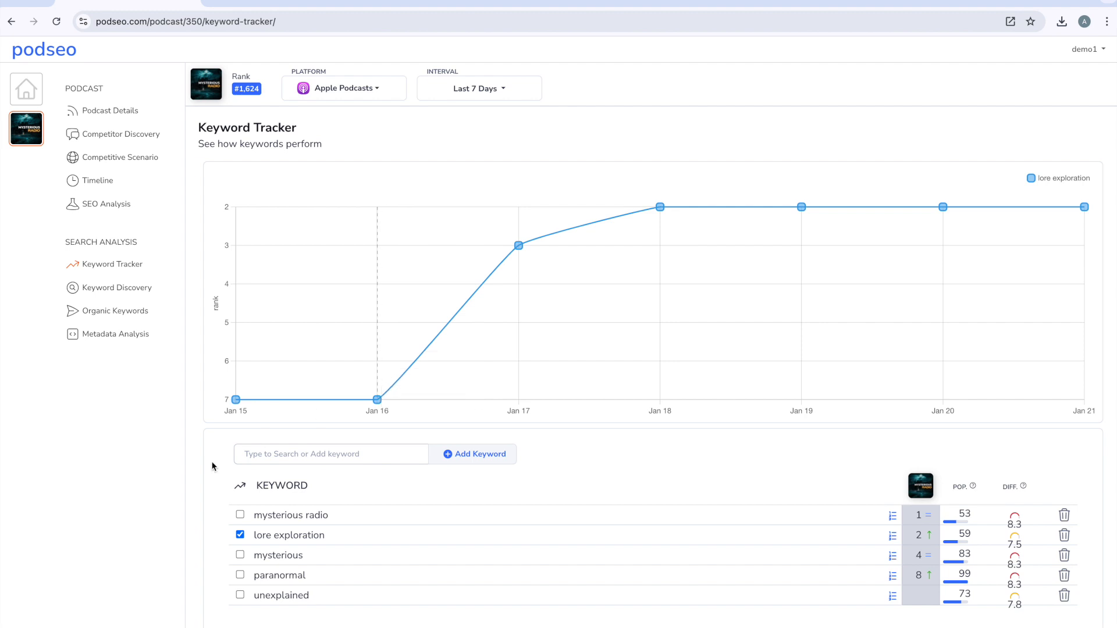
left_click(893, 537)
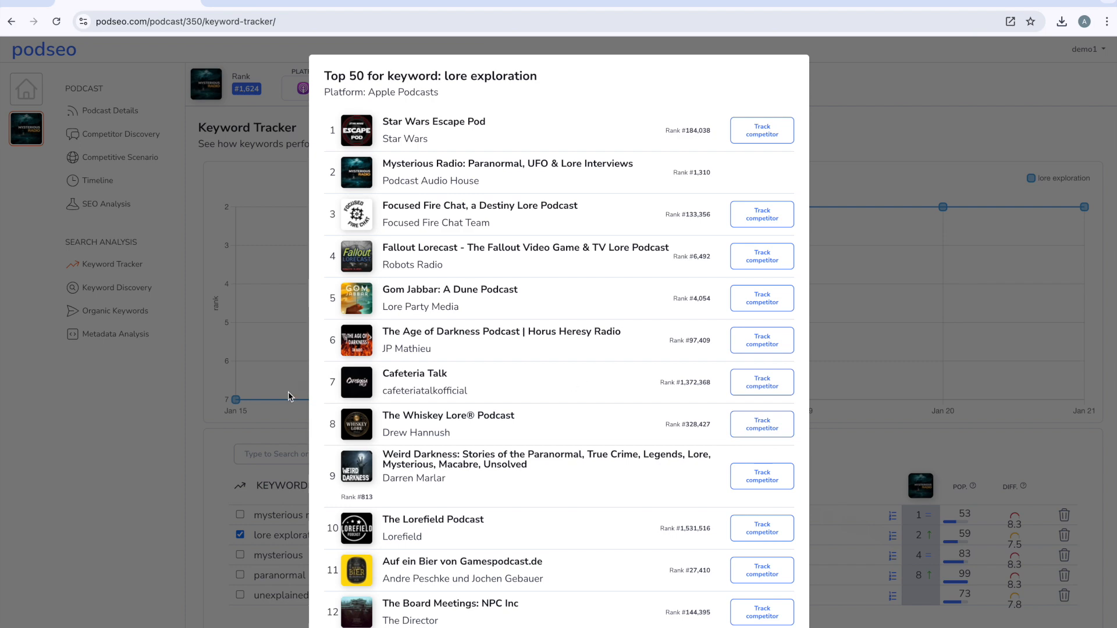
left_click(184, 435)
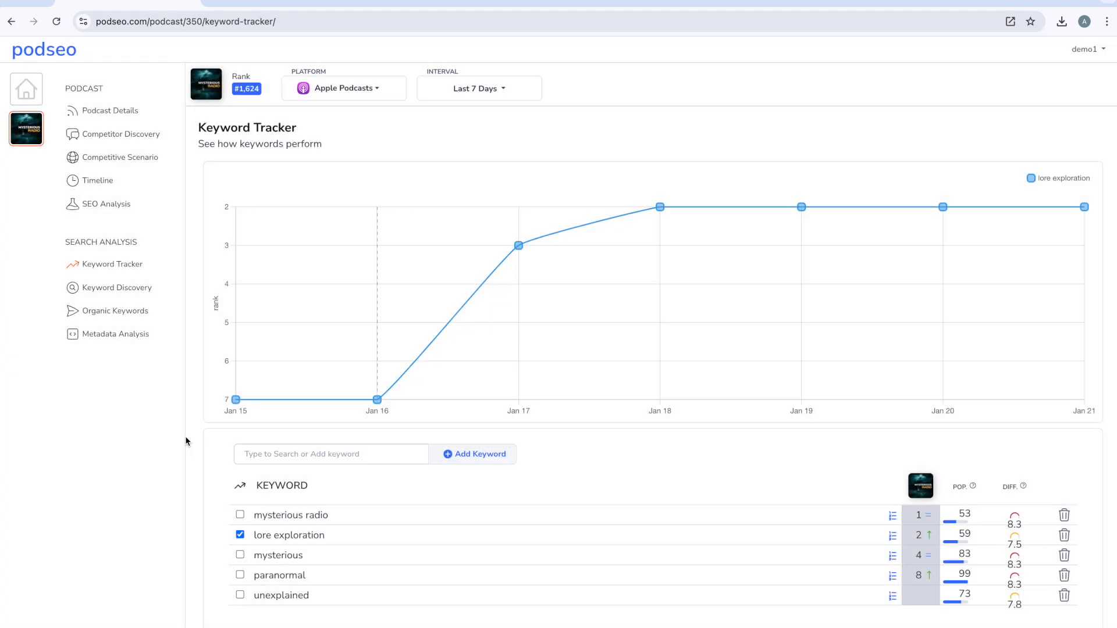
Chart only the keyword "unexplained" and examine the ranks of the leading podcasts in its Apple Podcasts top 50
left_click(240, 594)
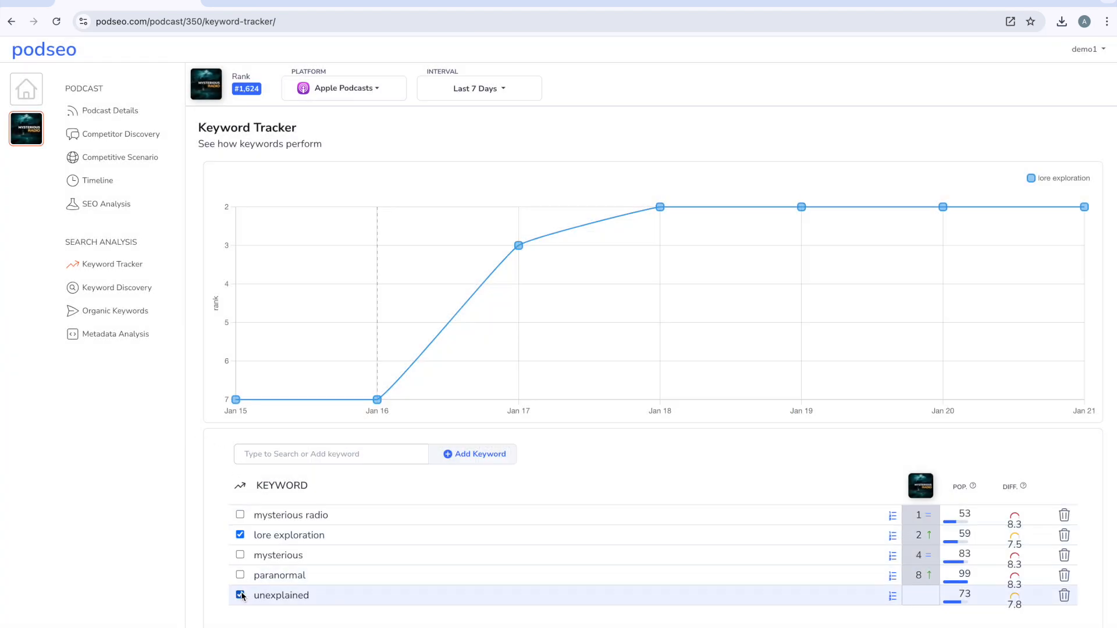
left_click(241, 534)
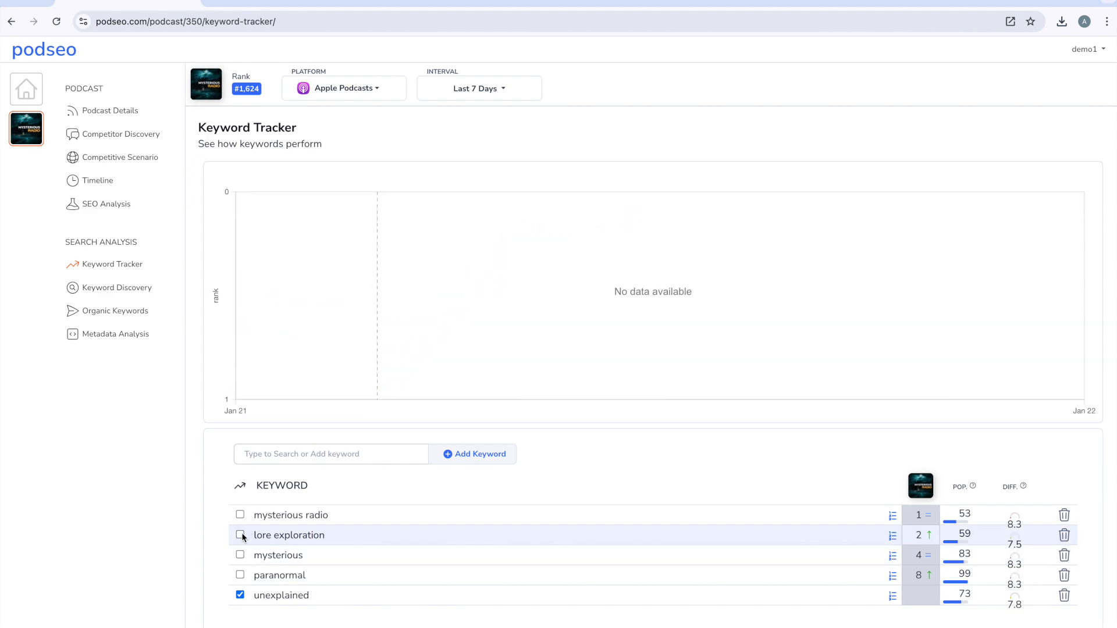
left_click(893, 596)
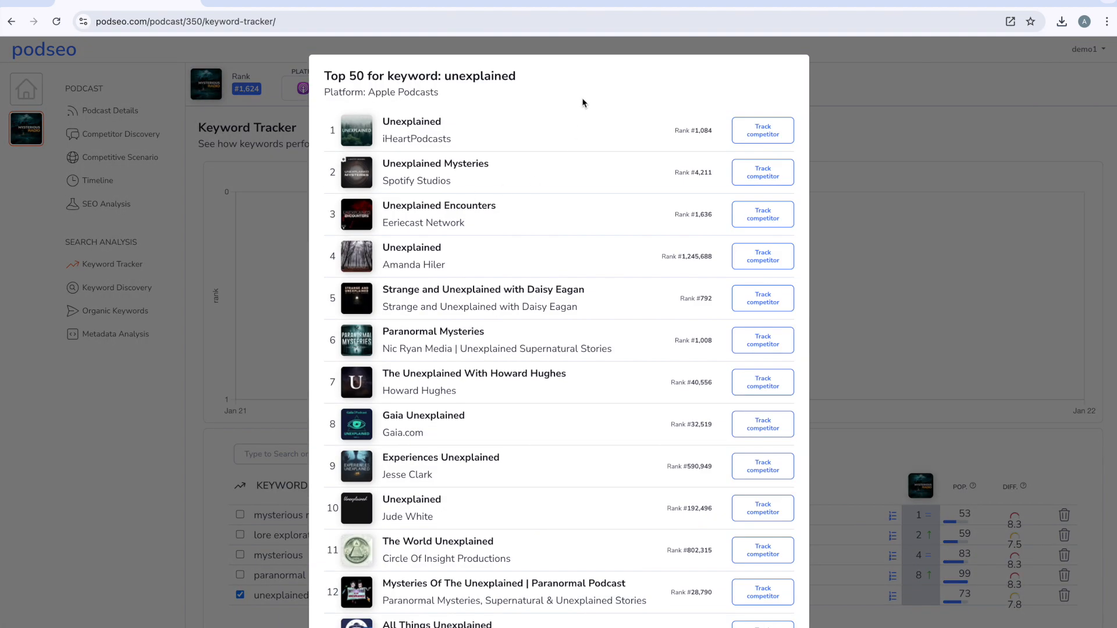
triple_click(699, 131)
triple_click(699, 171)
triple_click(702, 212)
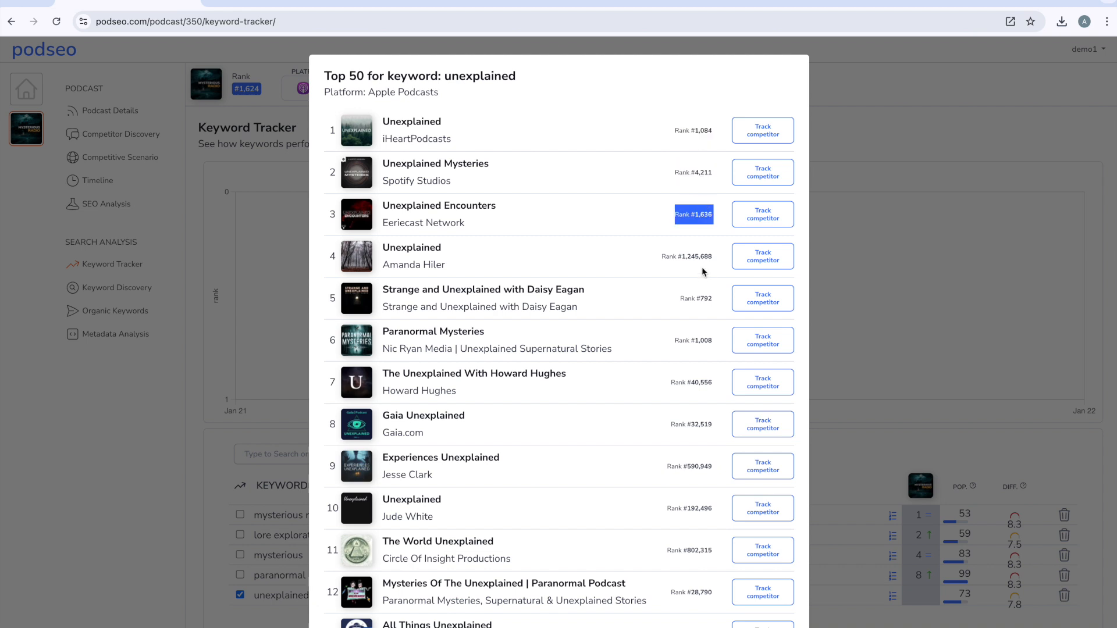
triple_click(701, 297)
left_click(260, 315)
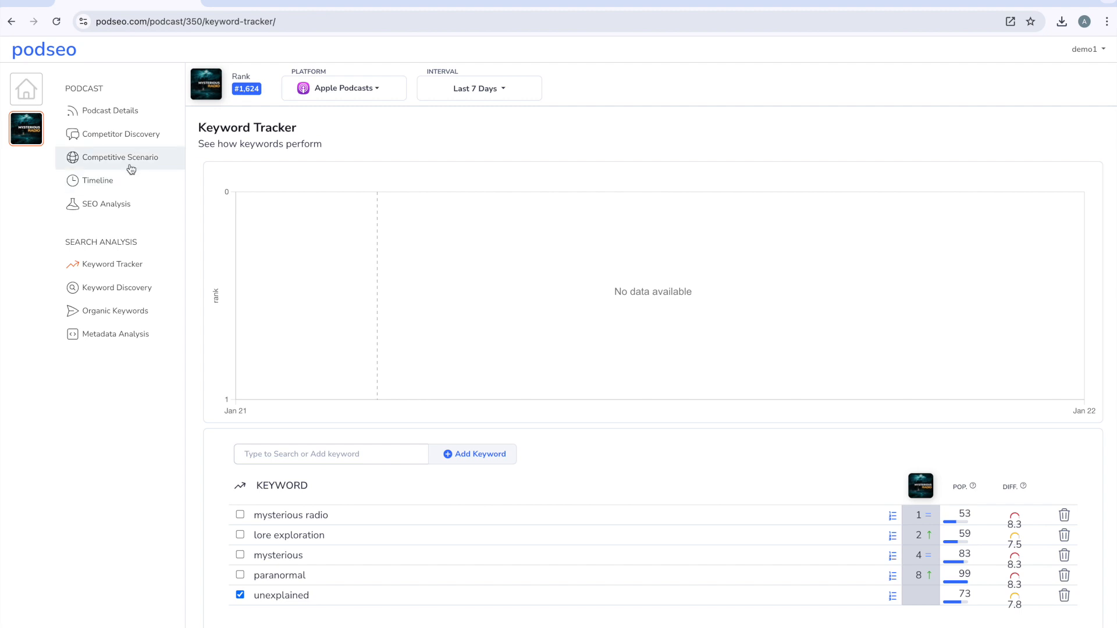
Track Weird Darkness and The UFO Rabbit Hole Podcast as competitors from the Apple Podcasts results in Competitor Discovery
left_click(121, 141)
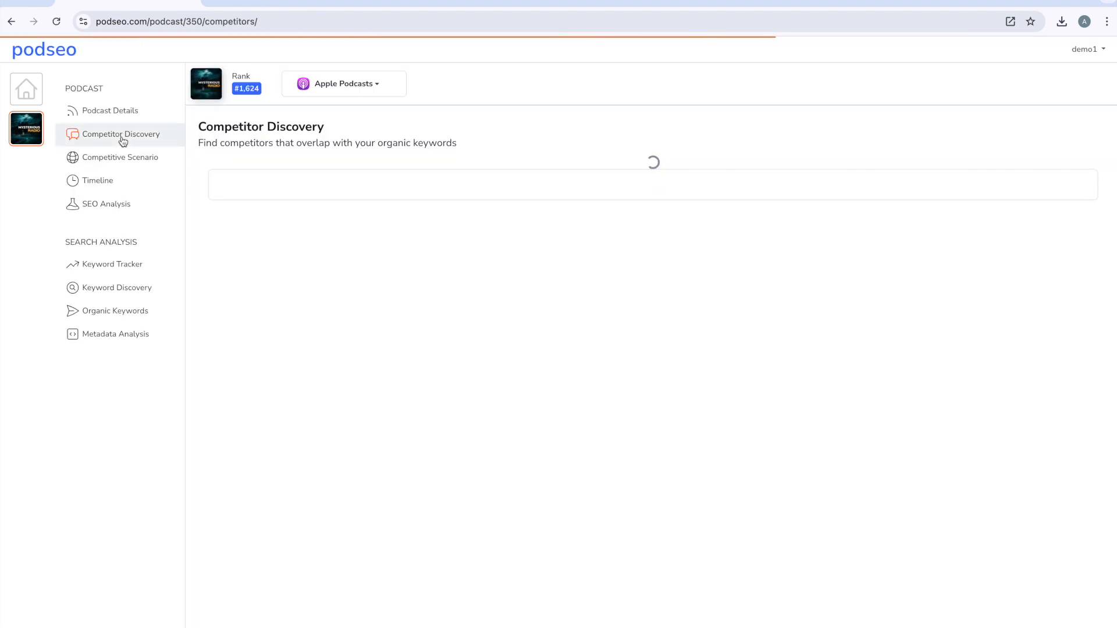
left_click(339, 85)
left_click(339, 85)
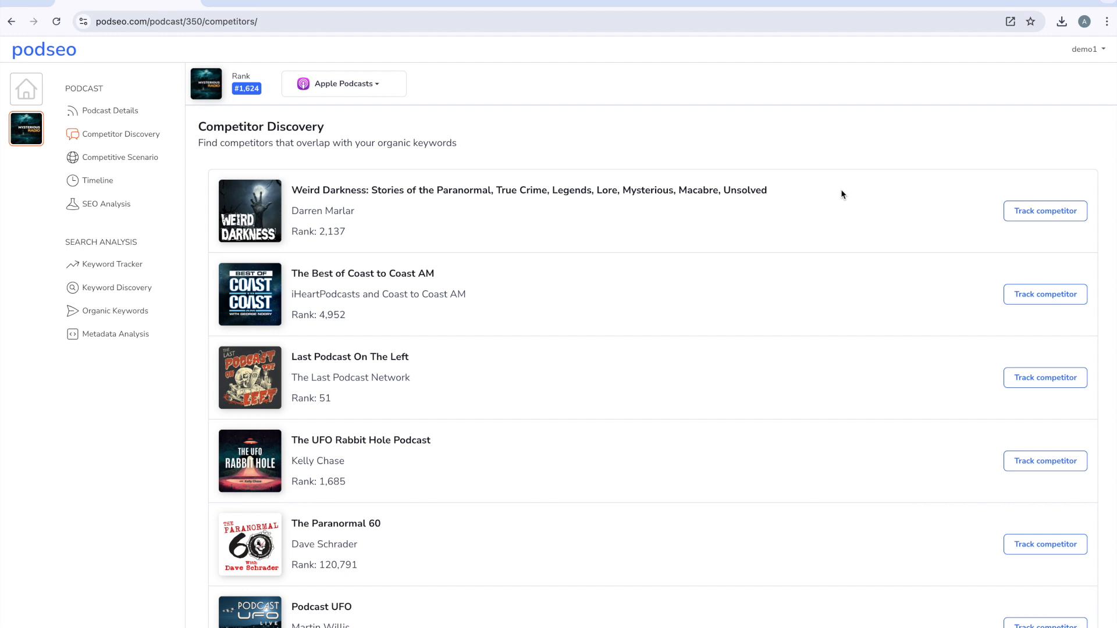
left_click(1039, 215)
scroll(745, 288, "down", 1)
scroll(746, 289, "down", 2)
scroll(745, 289, "down", 4)
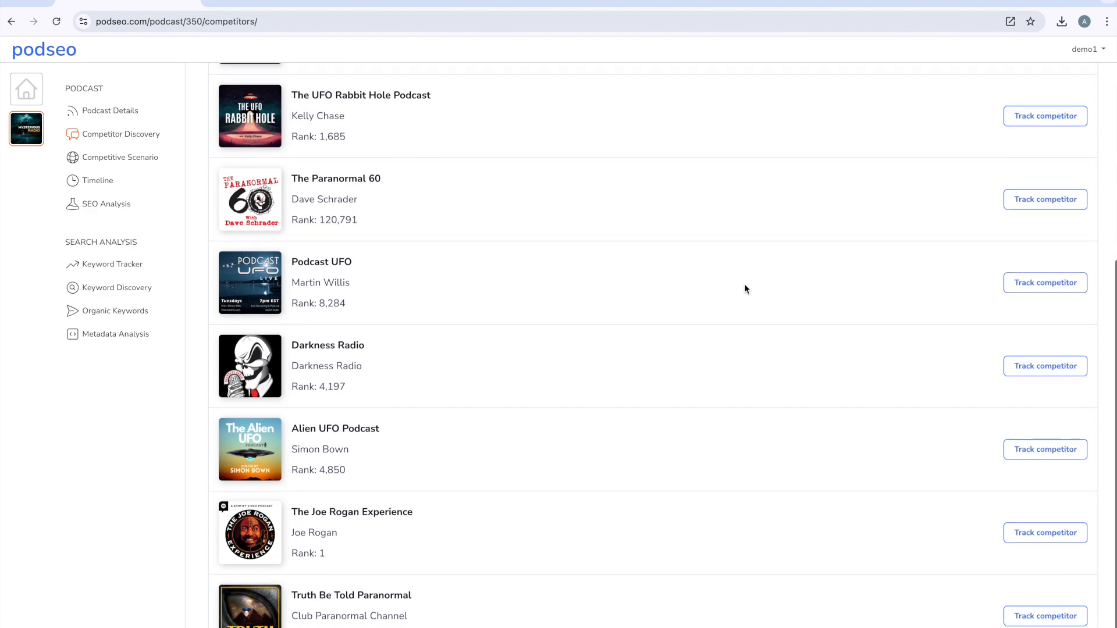
scroll(745, 289, "up", 1)
left_click(1033, 150)
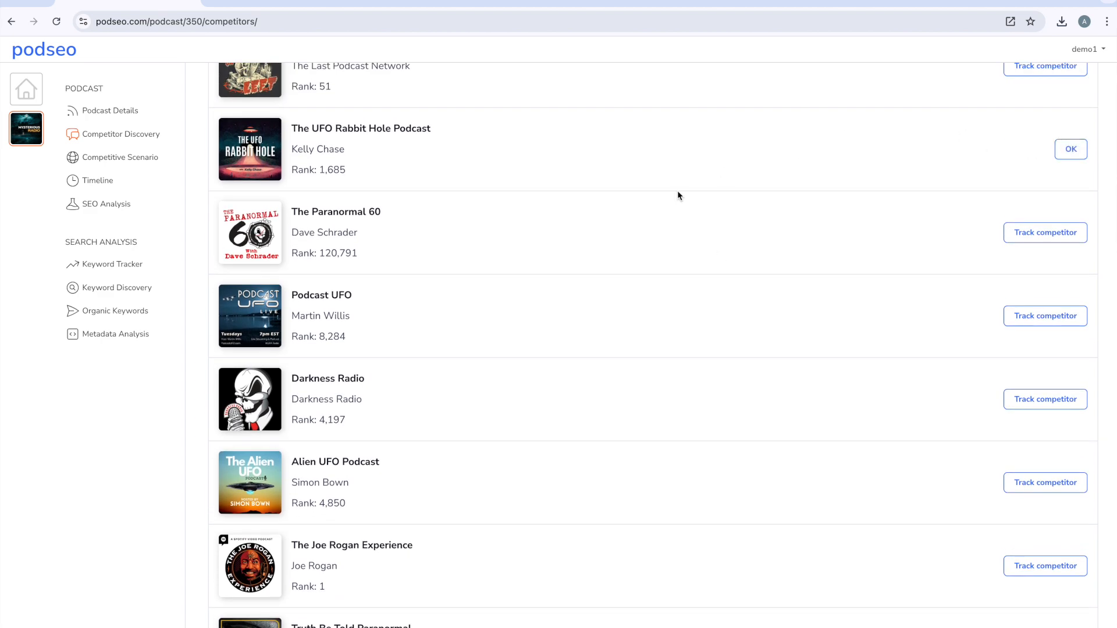
Switch Competitor Discovery to Spotify and track Unexplained, Unexplained Encounters and Paranormal Mysteries as competitors
scroll(677, 195, "up", 6)
left_click(361, 83)
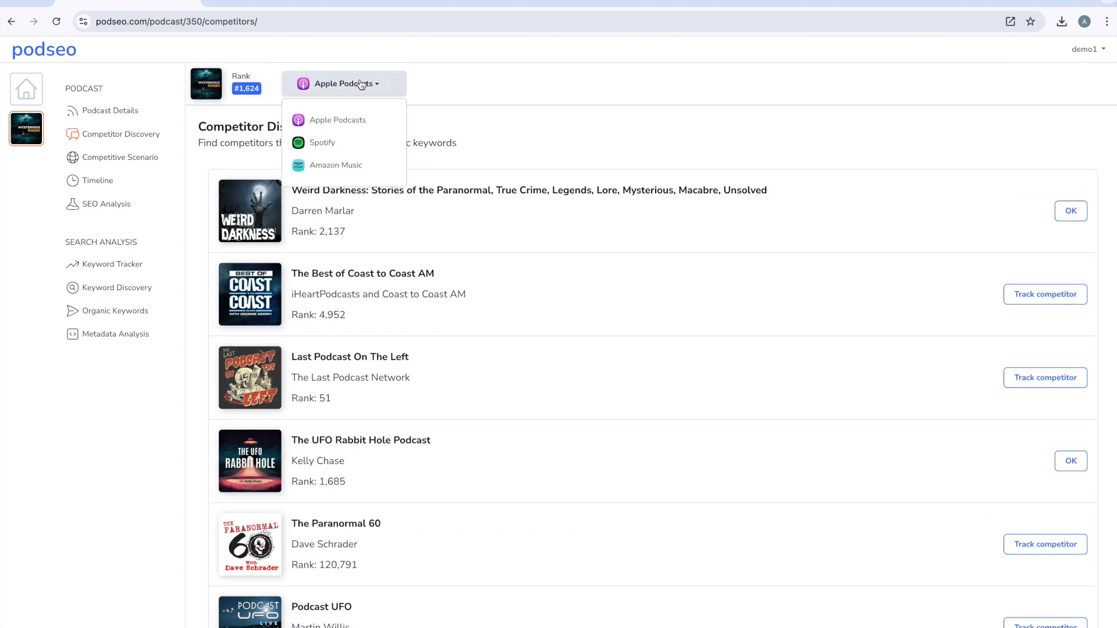
left_click(345, 143)
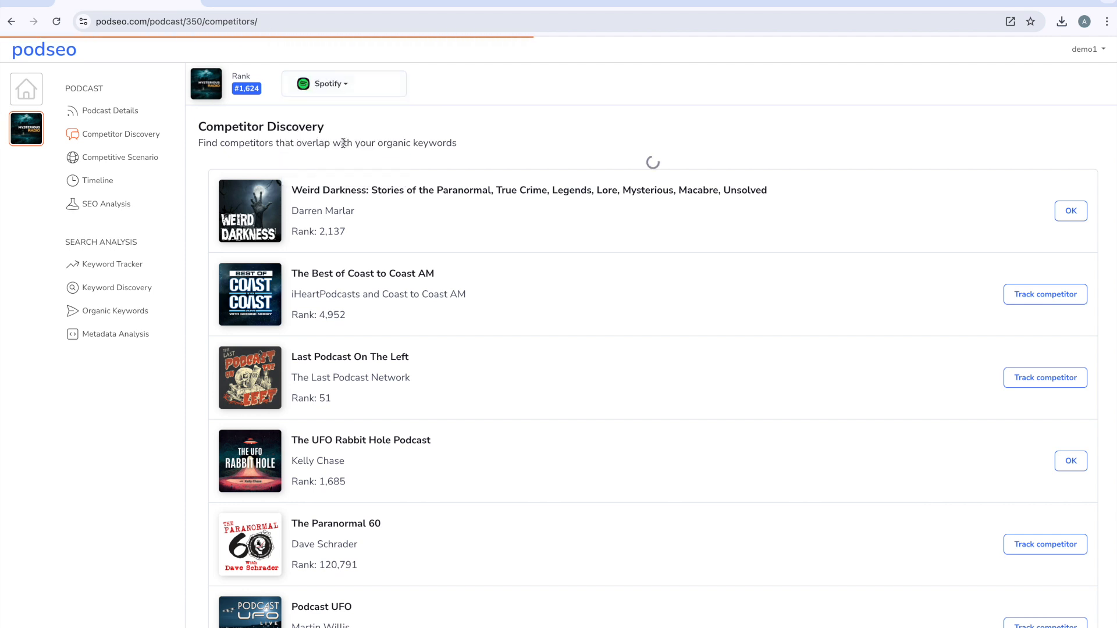
left_click(1027, 213)
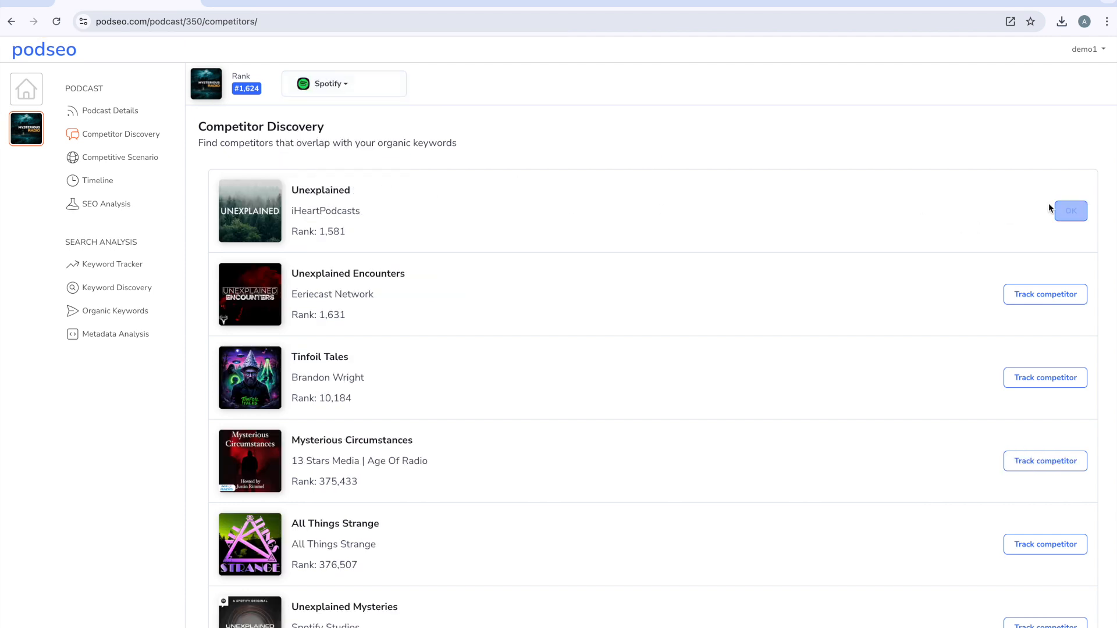
left_click(1021, 299)
scroll(772, 384, "down", 2)
left_click(1048, 582)
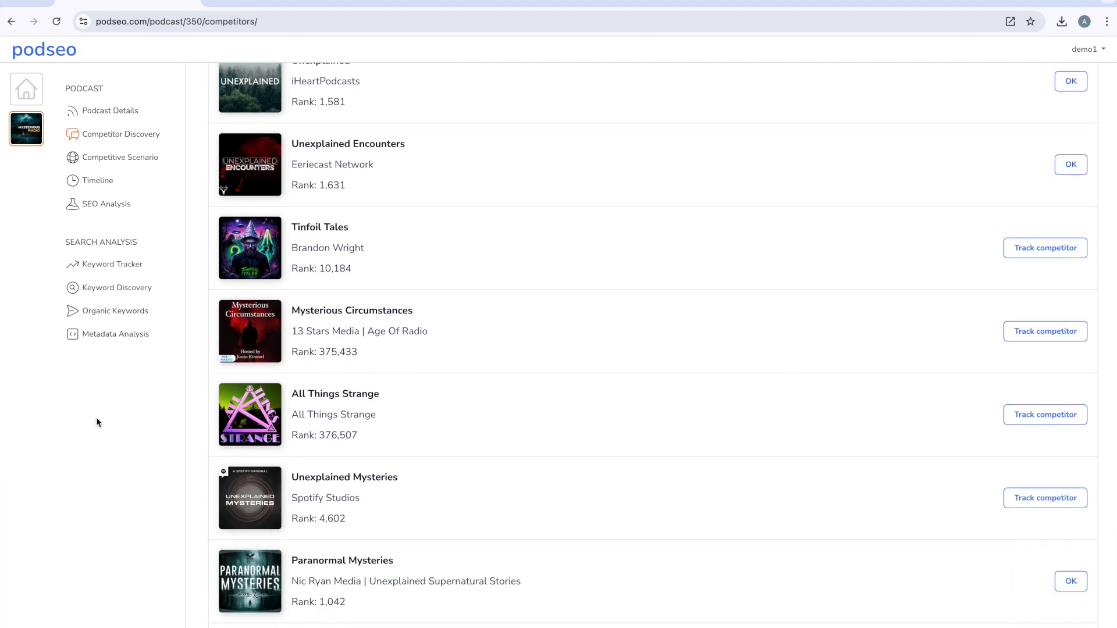
Compare the podcast's rank with its competitors in Competitive Scenario and examine the keywords shared with Paranormal Mysteries
left_click(146, 160)
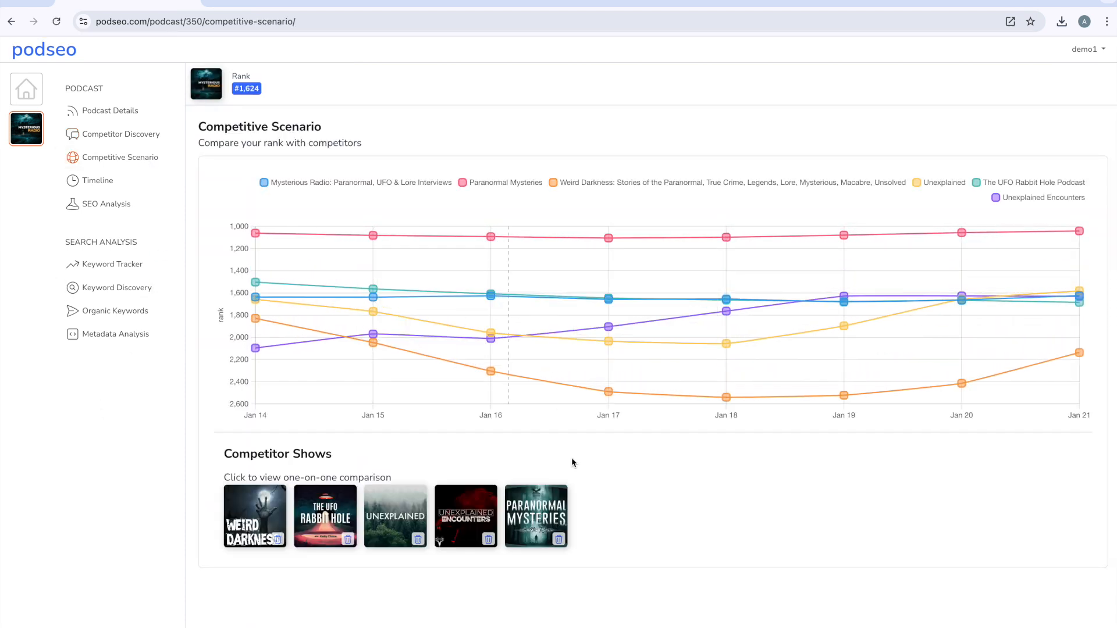
left_click(540, 514)
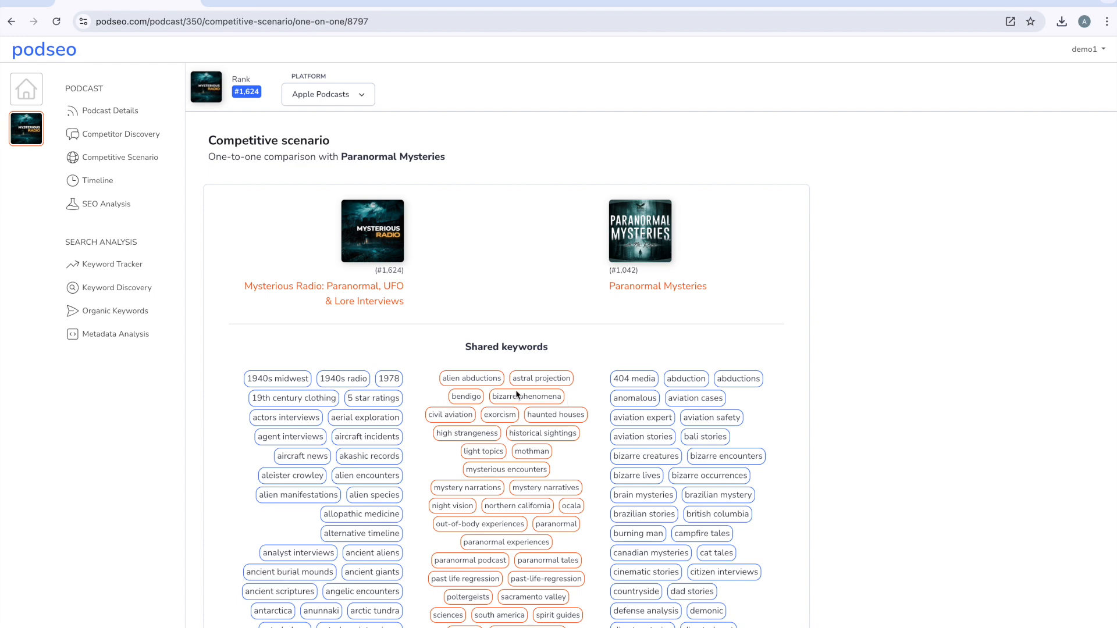
scroll(496, 244, "down", 3)
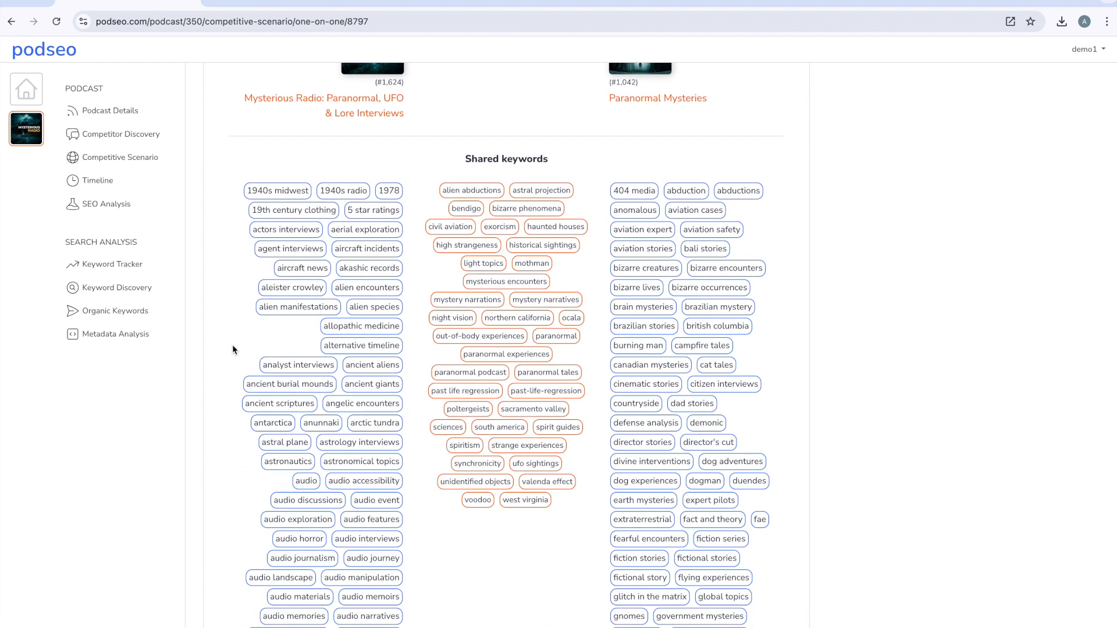
Examine the SEO Analysis score and the suggestions for the podcast's title, description, cover art and individual episodes
left_click(114, 208)
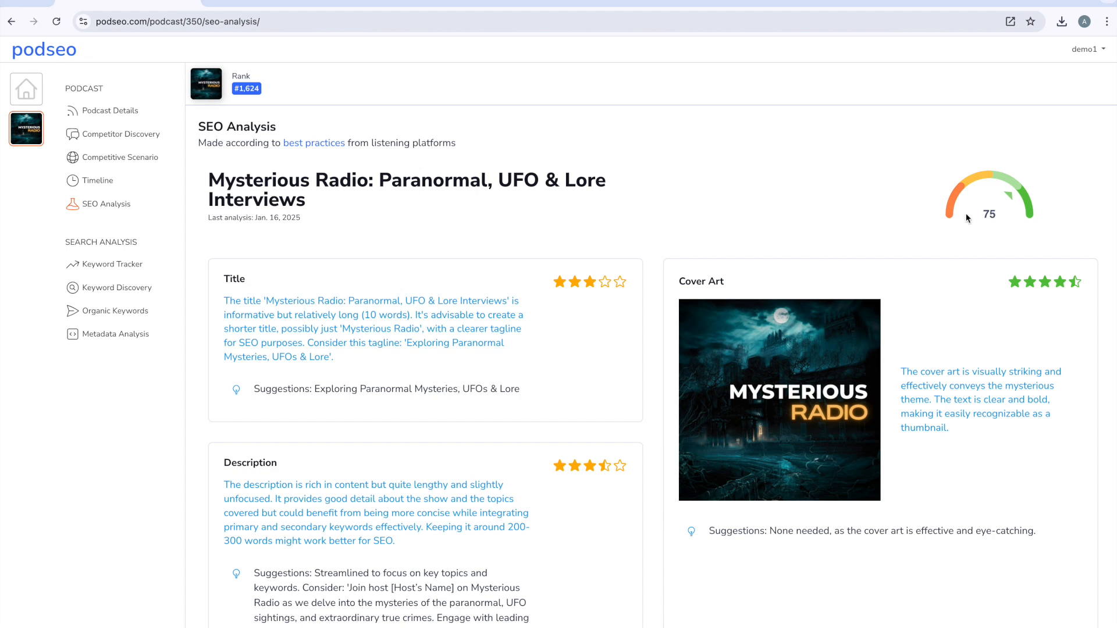
scroll(539, 266, "down", 2)
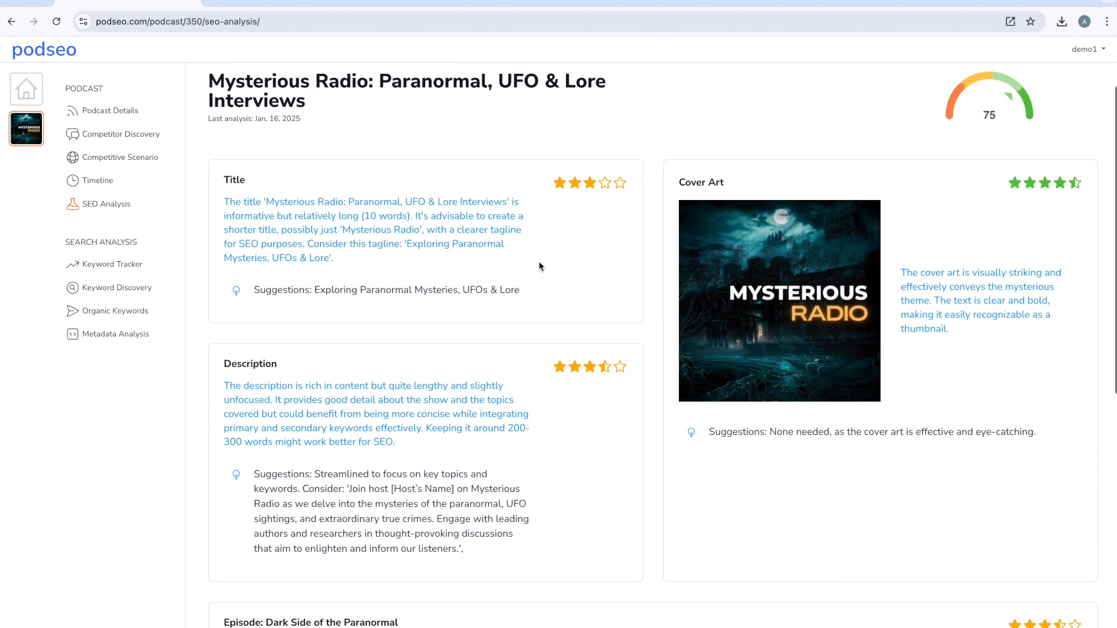
left_click_drag(223, 180, 251, 184)
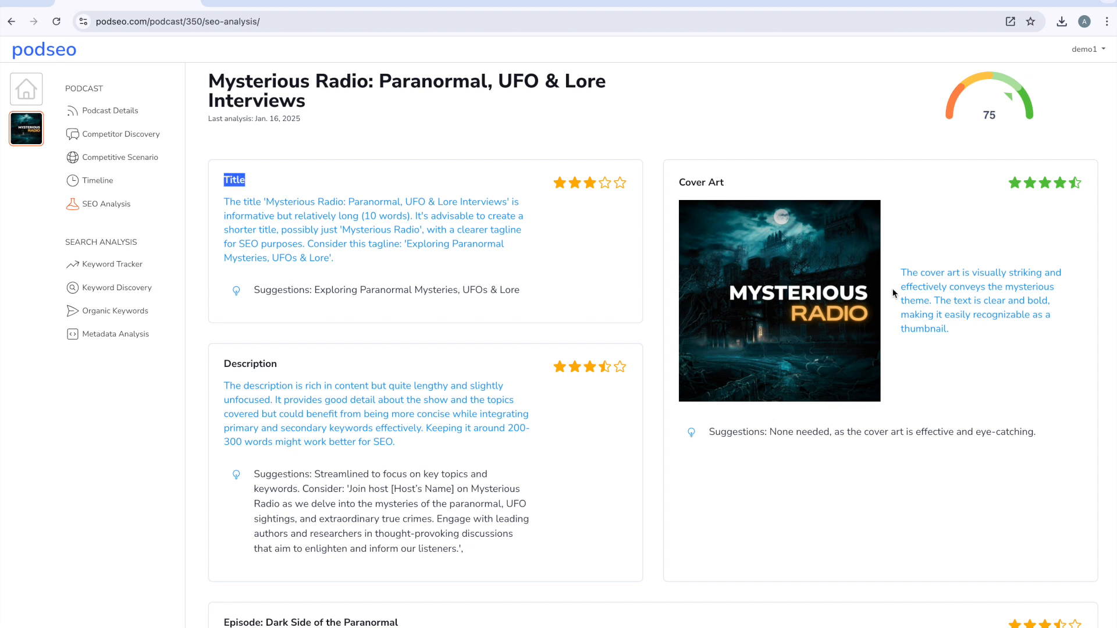
scroll(340, 369, "down", 5)
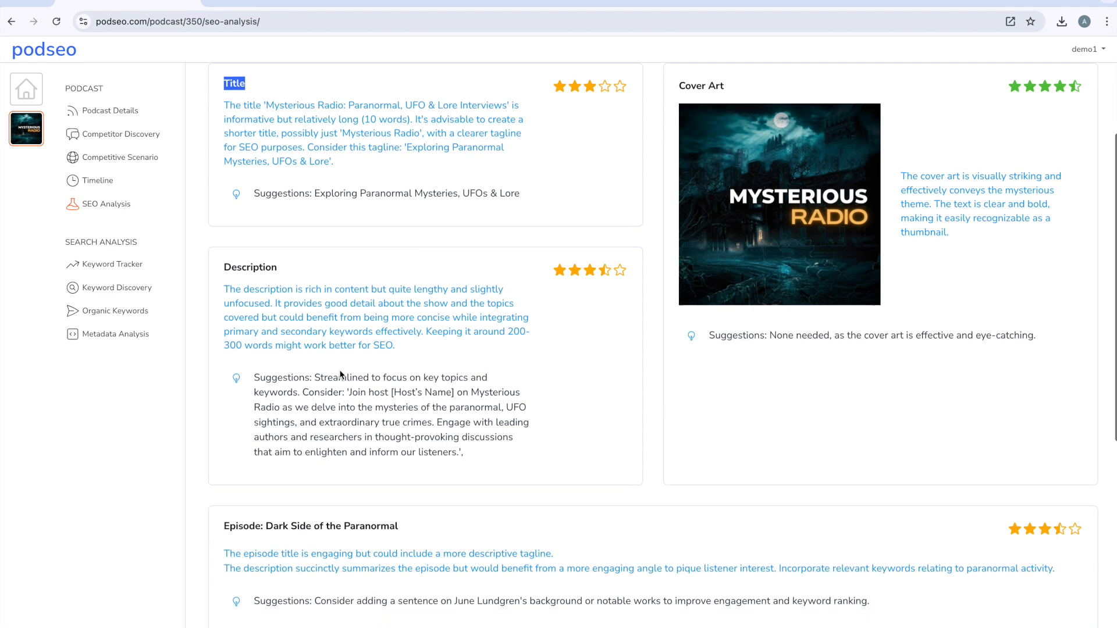
left_click_drag(326, 436, 474, 448)
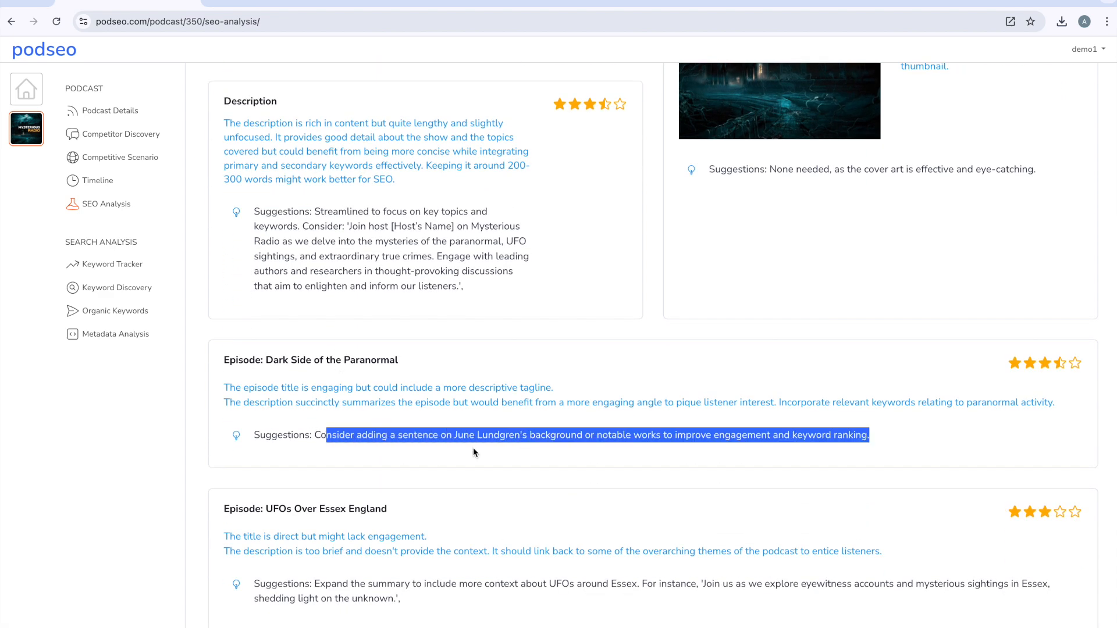
scroll(473, 448, "down", 2)
scroll(473, 448, "down", 1)
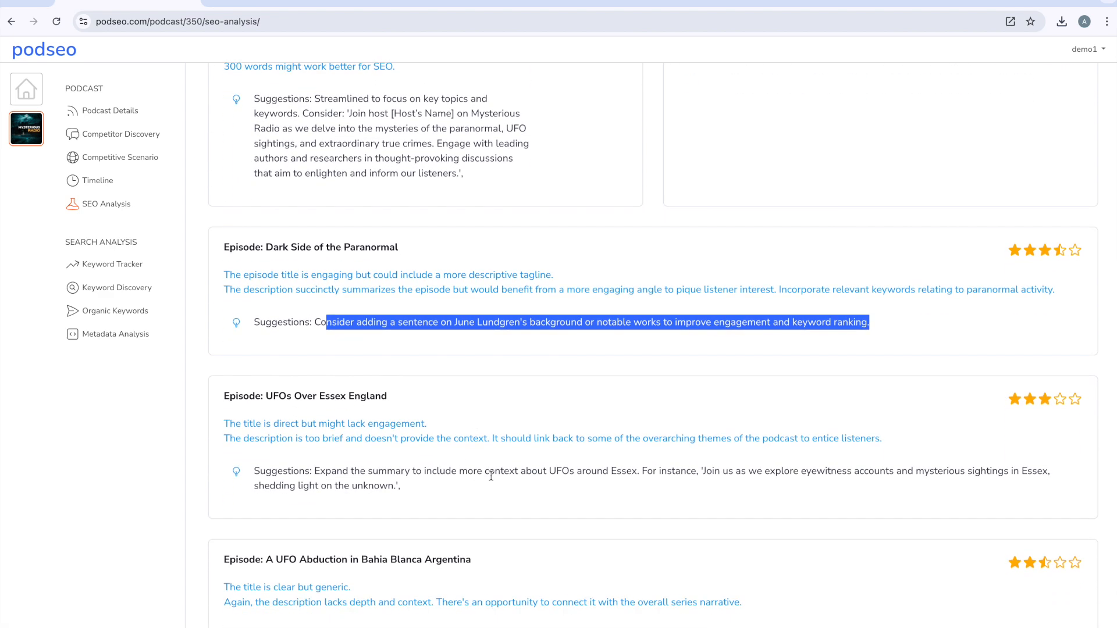
scroll(491, 475, "down", 3)
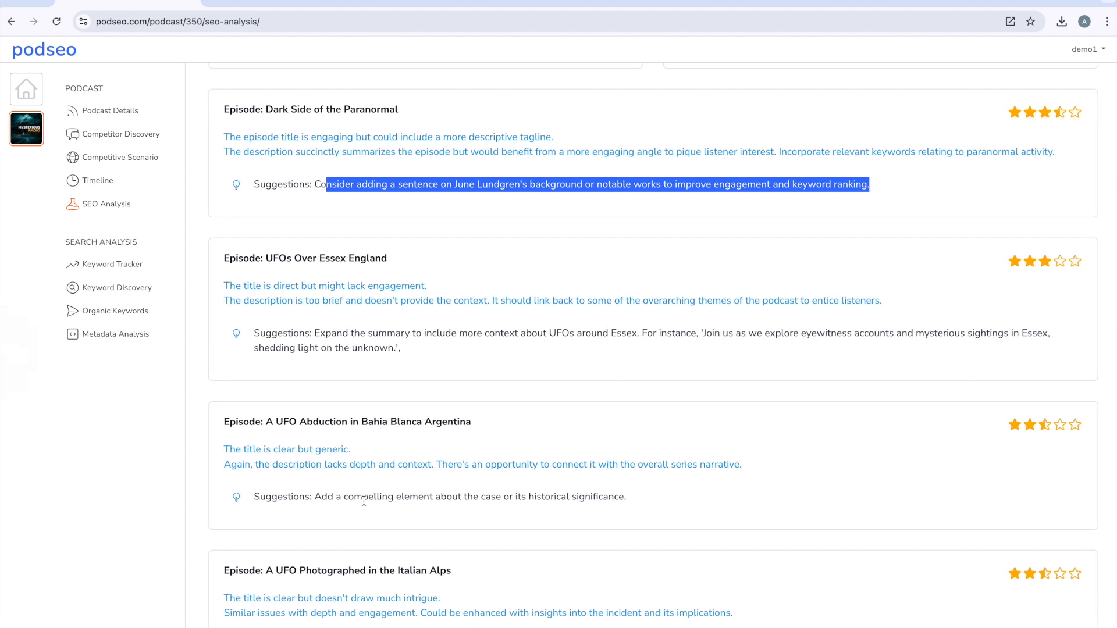
left_click(514, 231)
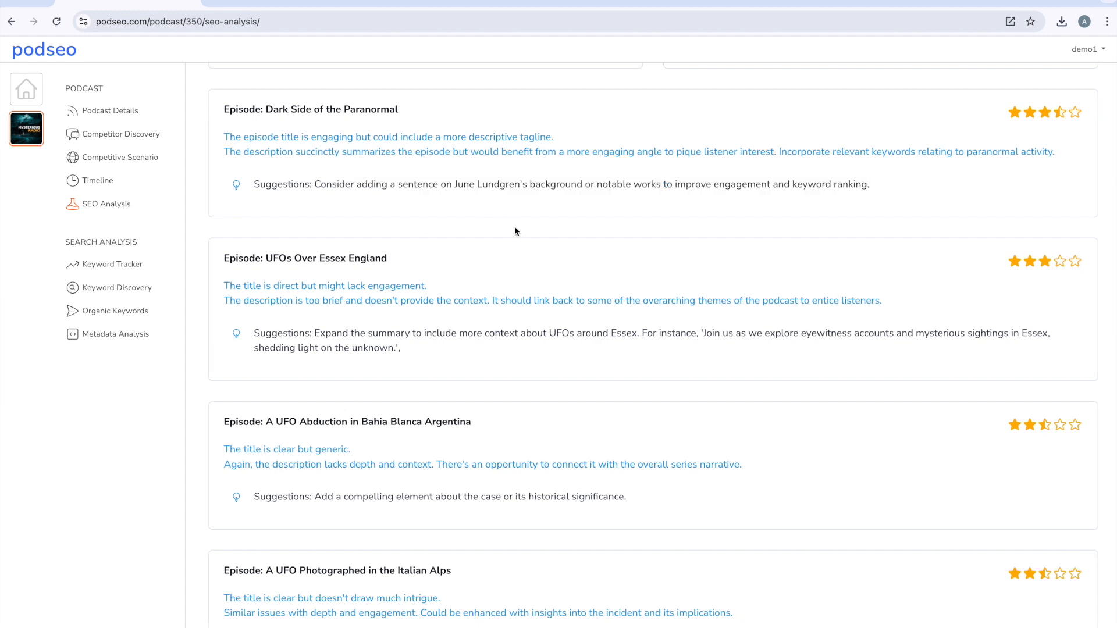